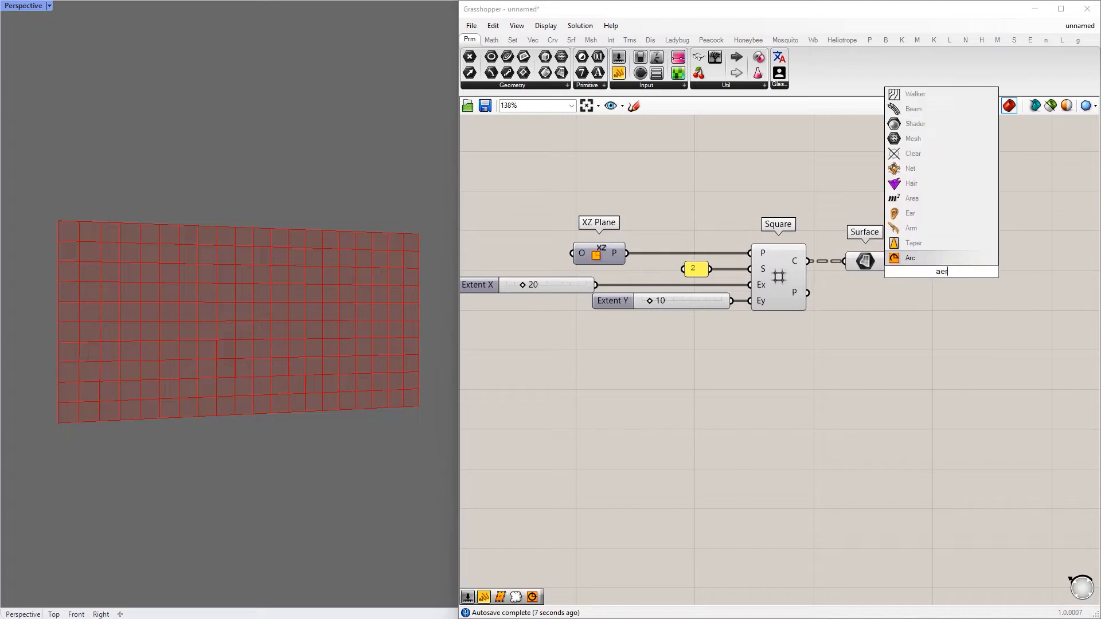
Add an Area component fed by the Surface component, and flatten the Square grid's cell output
key("Return")
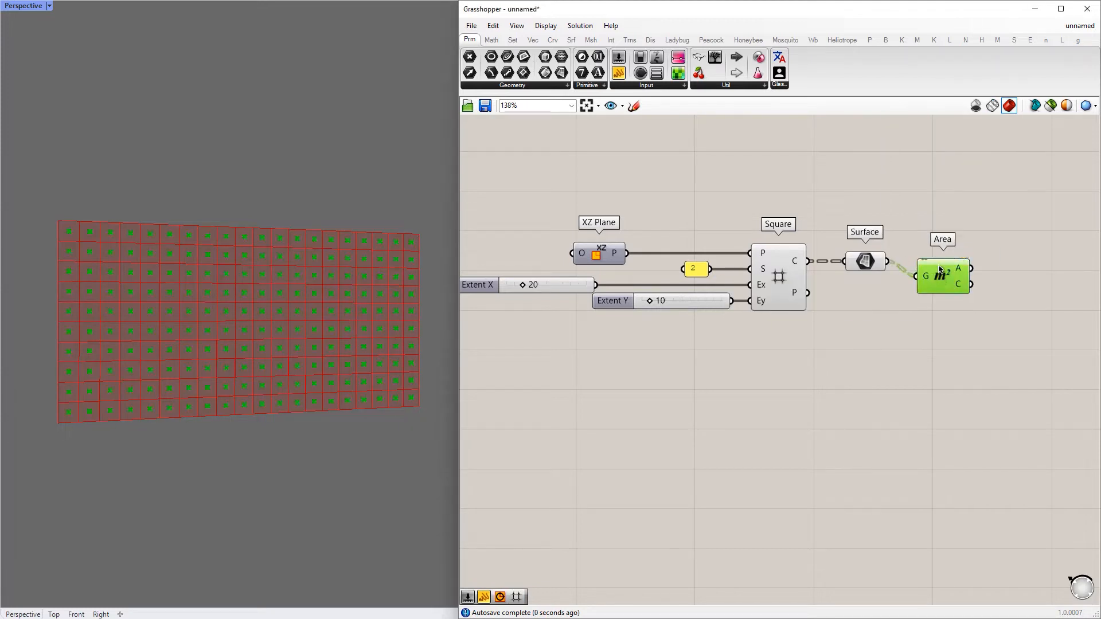
left_click_drag(940, 280, 950, 264)
right_click(798, 264)
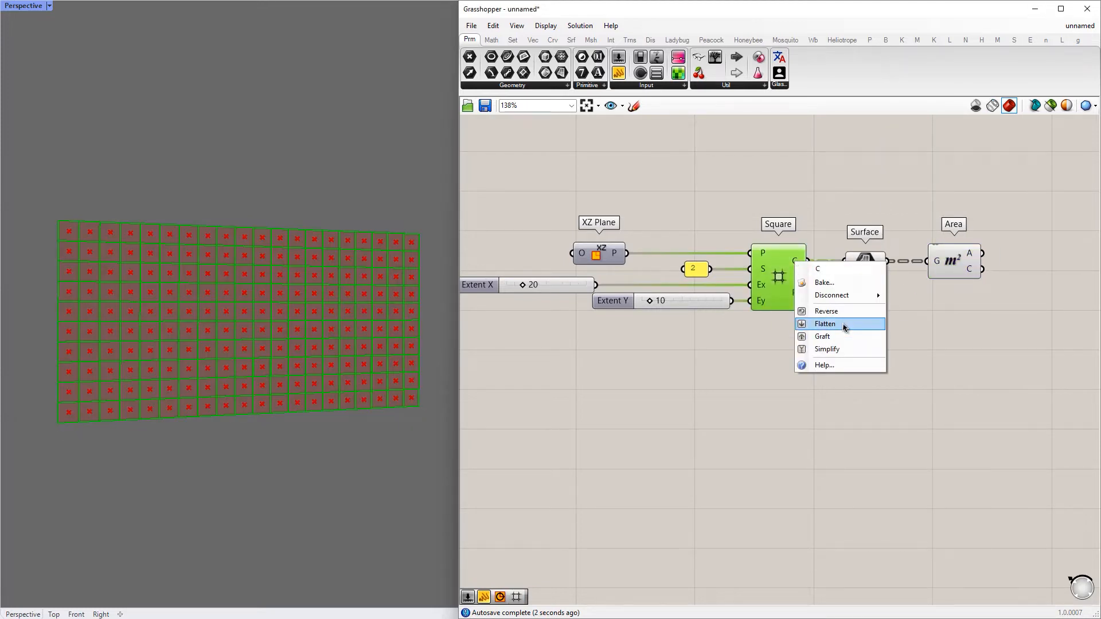
left_click(843, 324)
Add a Circle component and connect the Area centroids to its plane input
right_click_drag(989, 332, 591, 344)
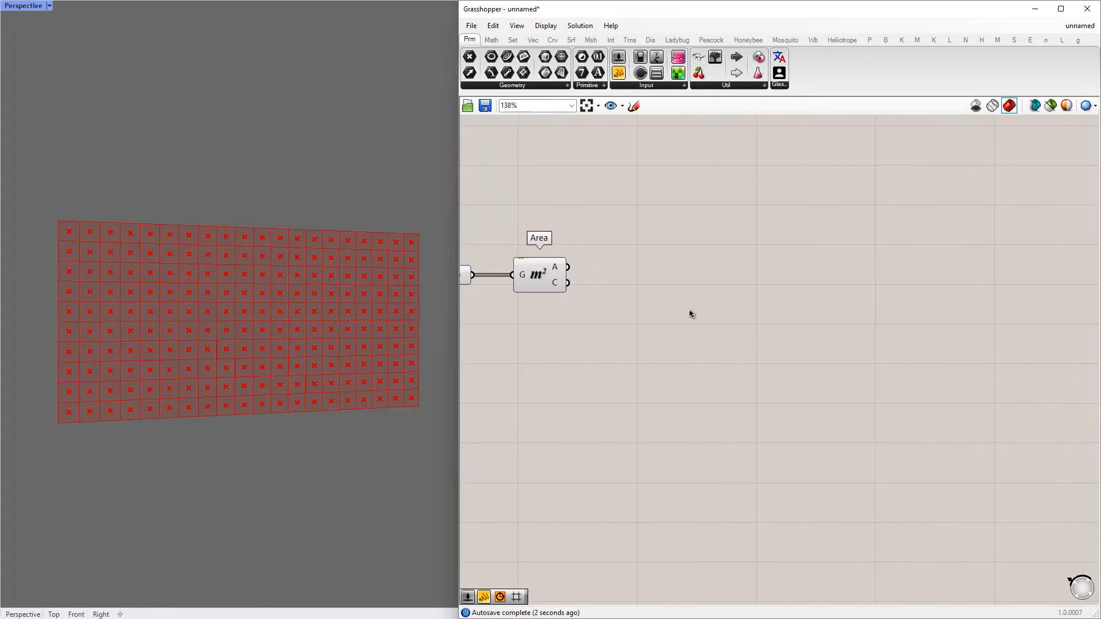
double_click(689, 313)
type("cirlce")
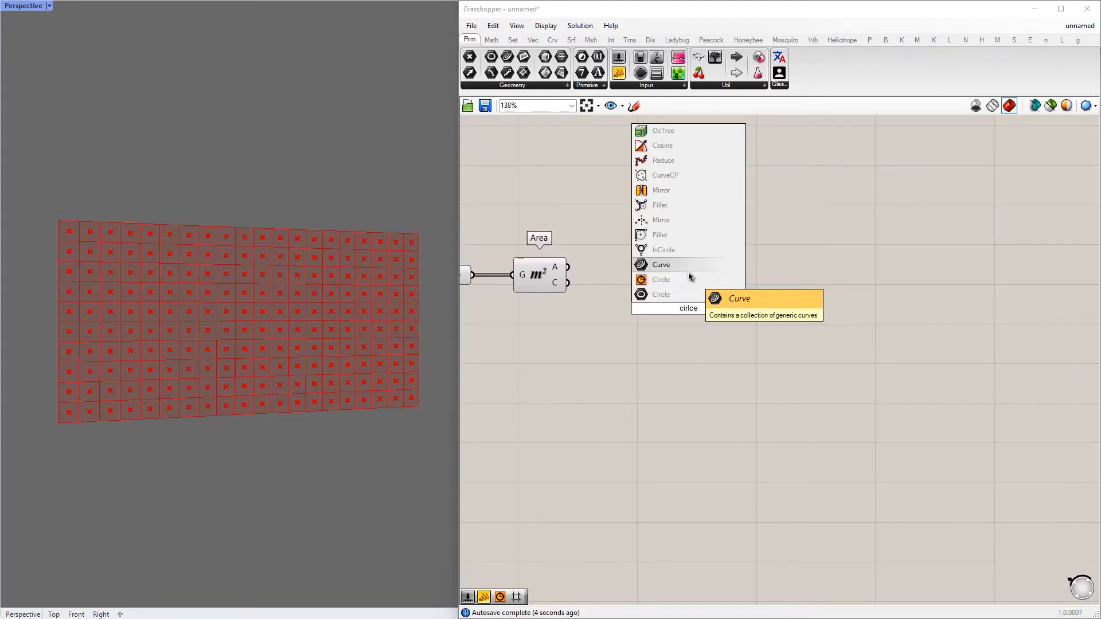
left_click(690, 279)
left_click_drag(592, 281, 712, 293)
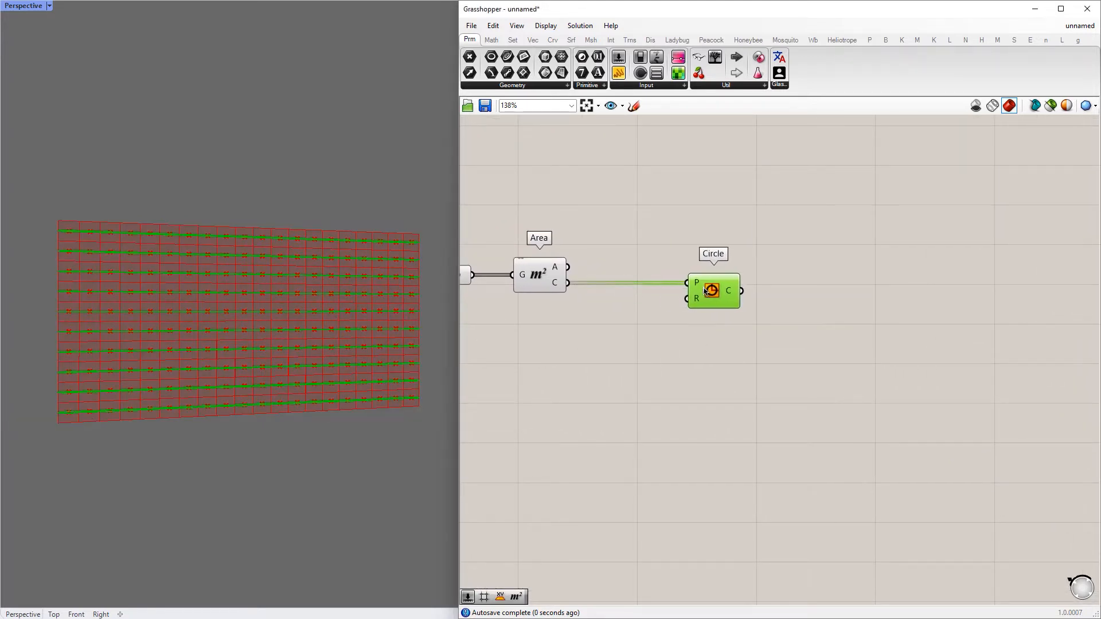
Add a number slider for the Circle's radius input and set it to 1.0
double_click(590, 330)
type("slider")
key("Return")
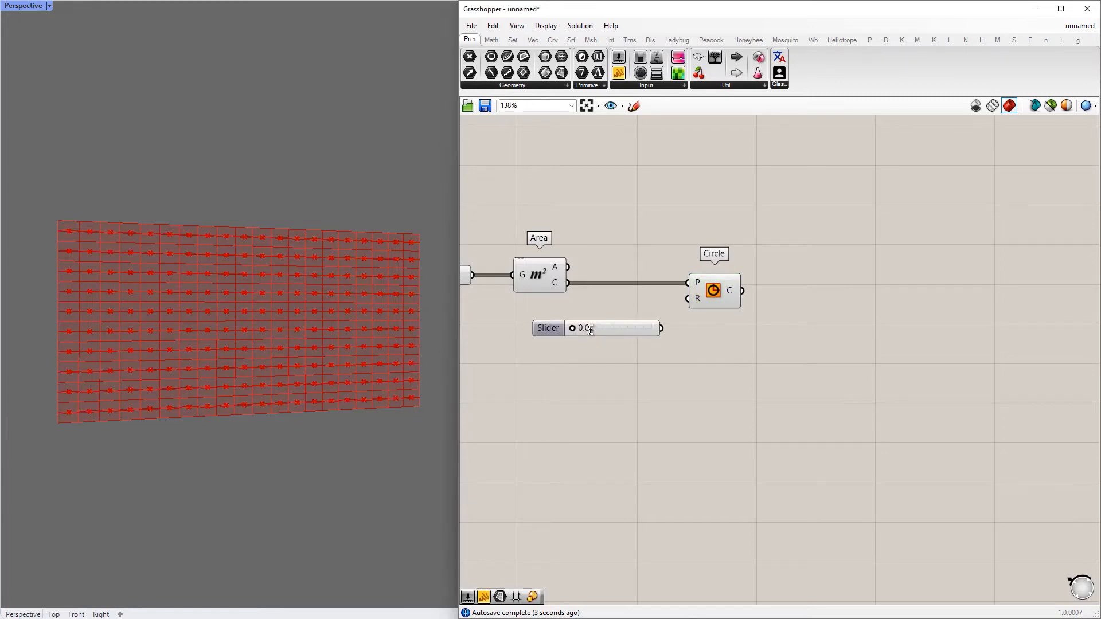
left_click_drag(663, 332, 688, 299)
left_click_drag(635, 376, 725, 374, "alt")
left_click_drag(632, 328, 665, 357)
left_click_drag(607, 330, 633, 421)
Route the Area centroids through an XZ Plane component into the Circle's plane input, and set the radius to 0.6
left_click_drag(809, 291, 796, 370)
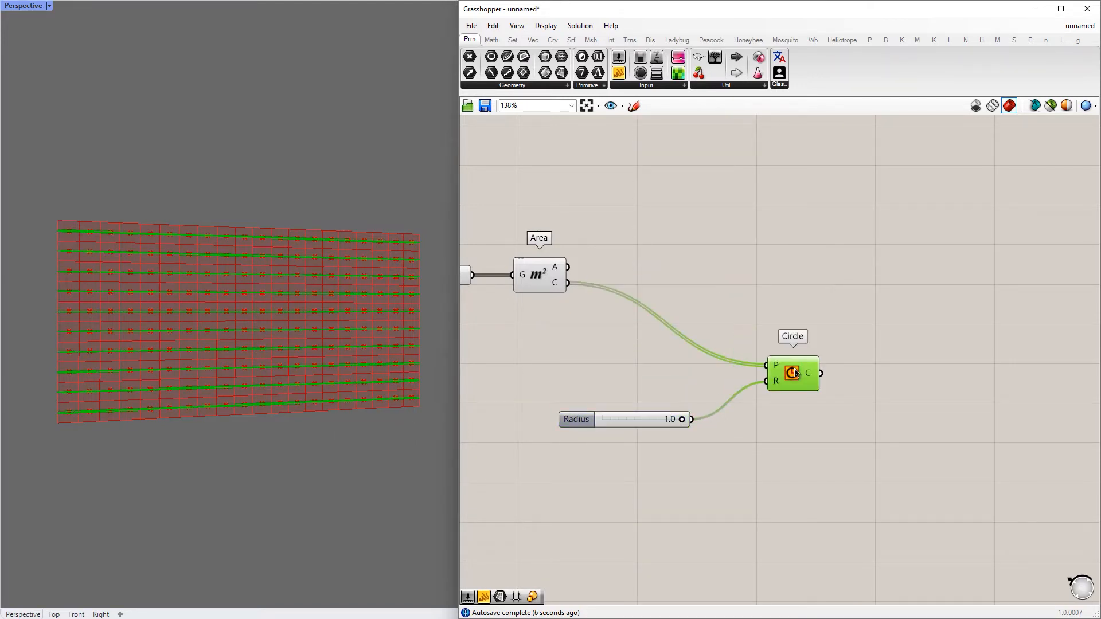
double_click(684, 285)
type("x")
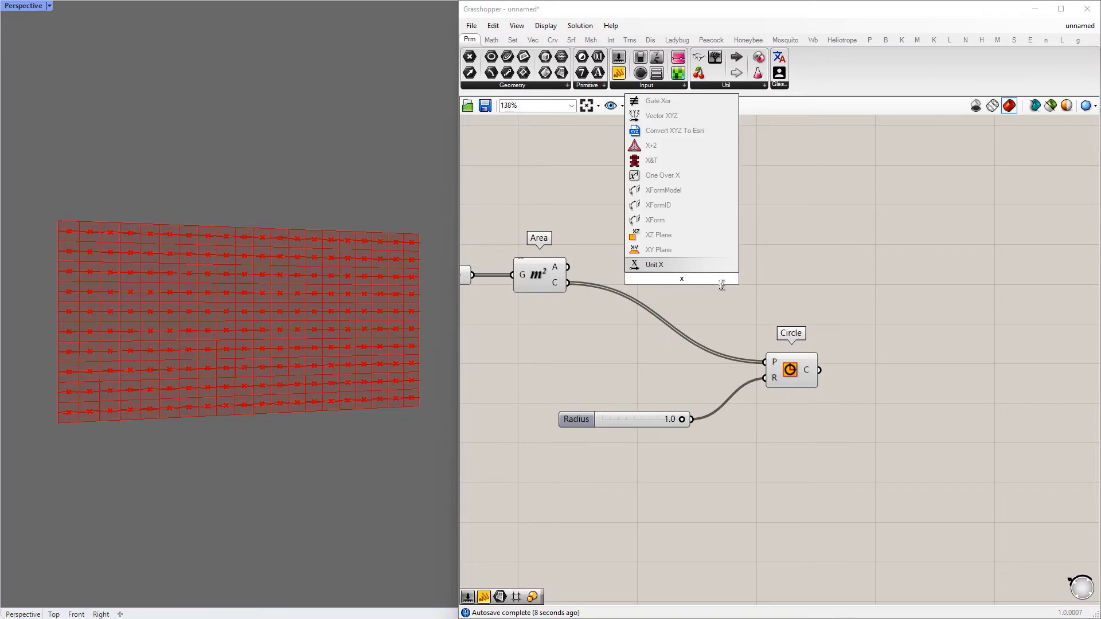
left_click(669, 236)
left_click_drag(640, 274, 655, 279)
left_click_drag(679, 281, 639, 284)
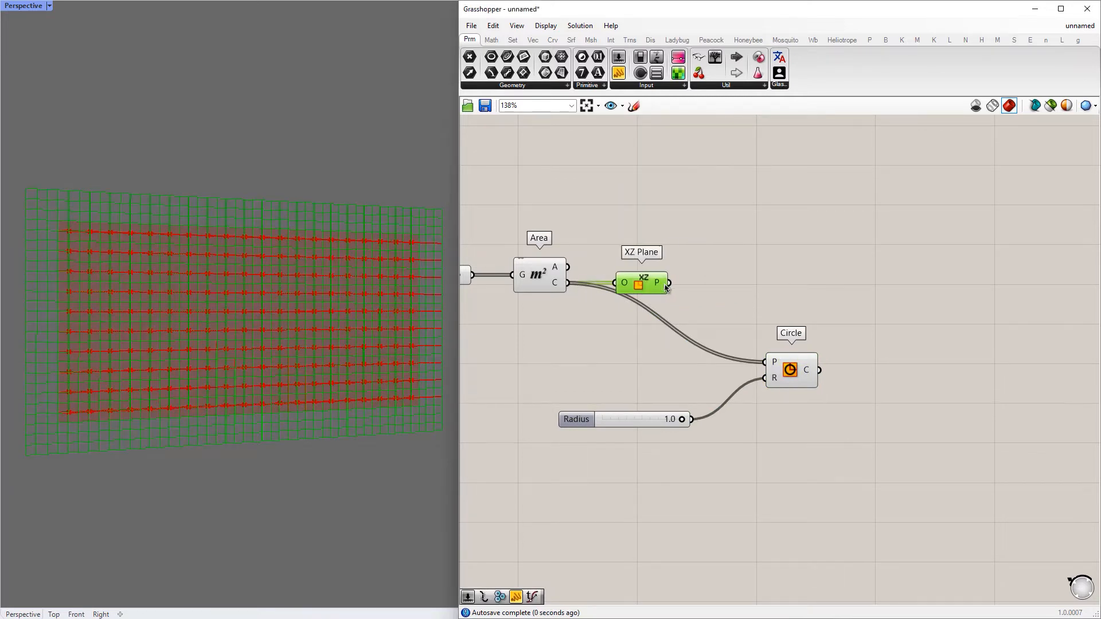
left_click_drag(740, 353, 759, 291)
left_click_drag(576, 419, 662, 334)
Hide the previews of the XZ Plane and Area components, and set the circle radius to 0.7
left_click(639, 284)
middle_click(638, 279)
left_click(671, 245)
left_click(711, 178)
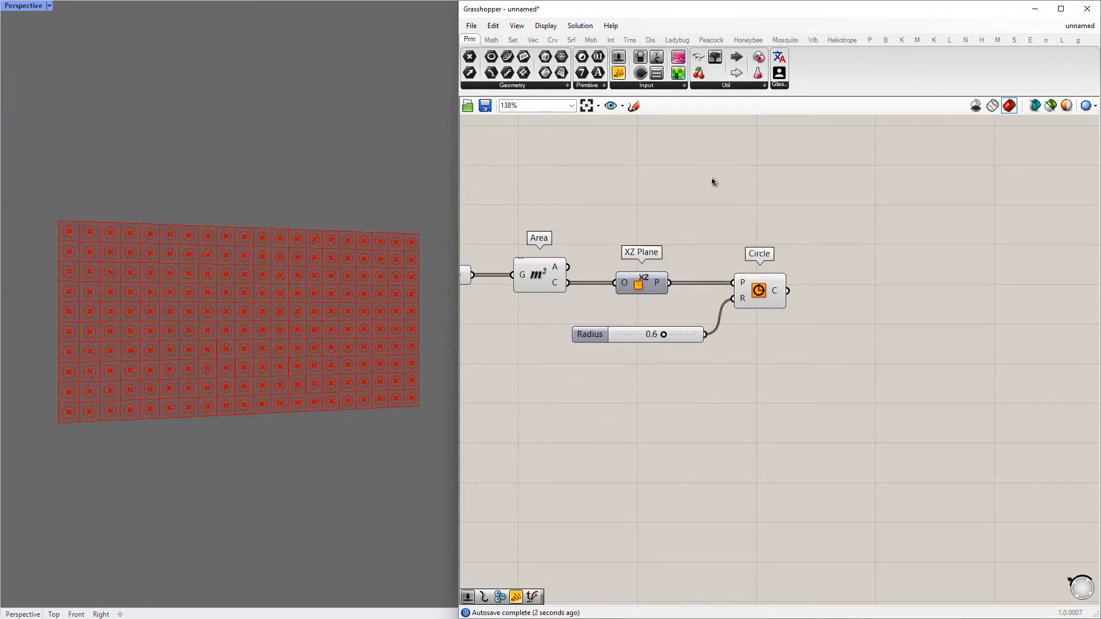
left_click_drag(705, 175, 541, 290)
middle_click(550, 266)
left_click(582, 231)
left_click(748, 194)
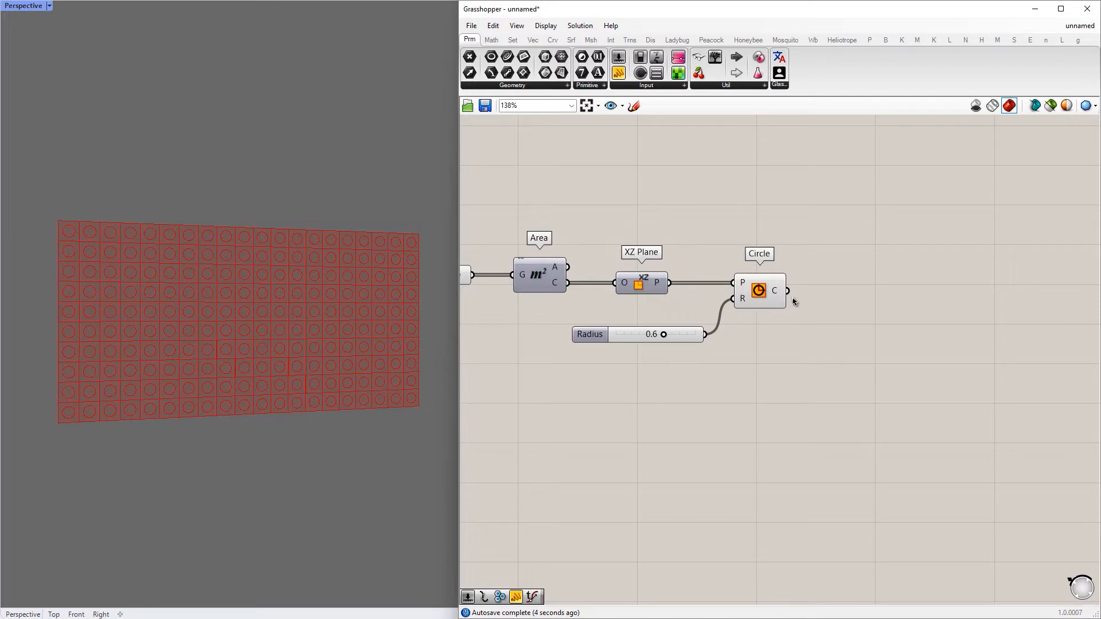
left_click_drag(663, 334, 673, 335)
Add an Evaluate Curve component fed by the circles and reparameterize its curve input
right_click_drag(775, 322, 605, 308)
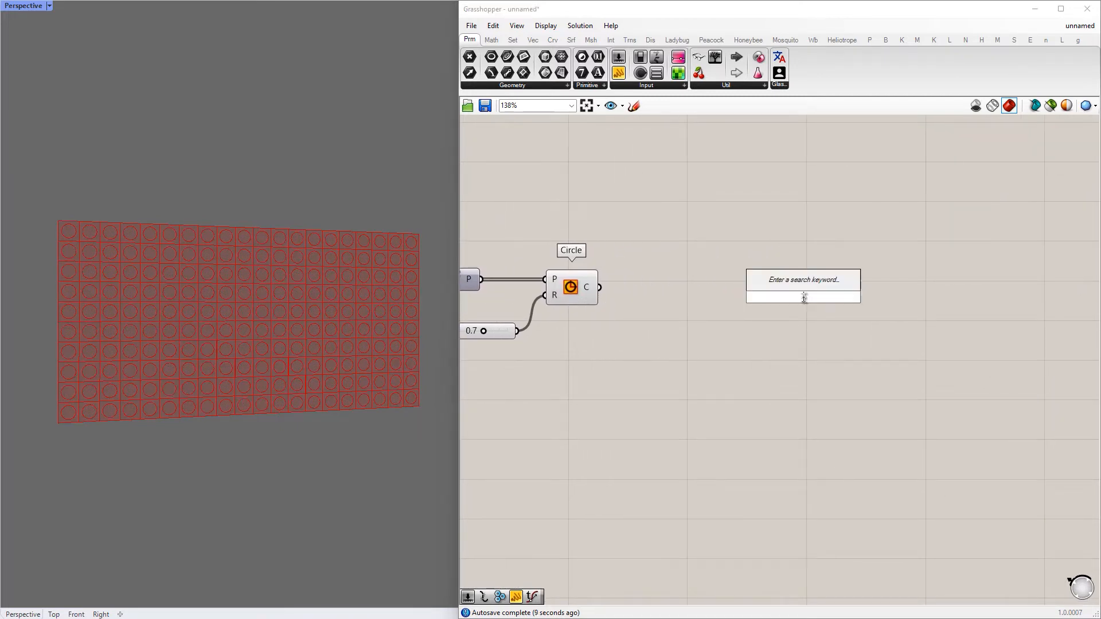
double_click(804, 302)
type("ev")
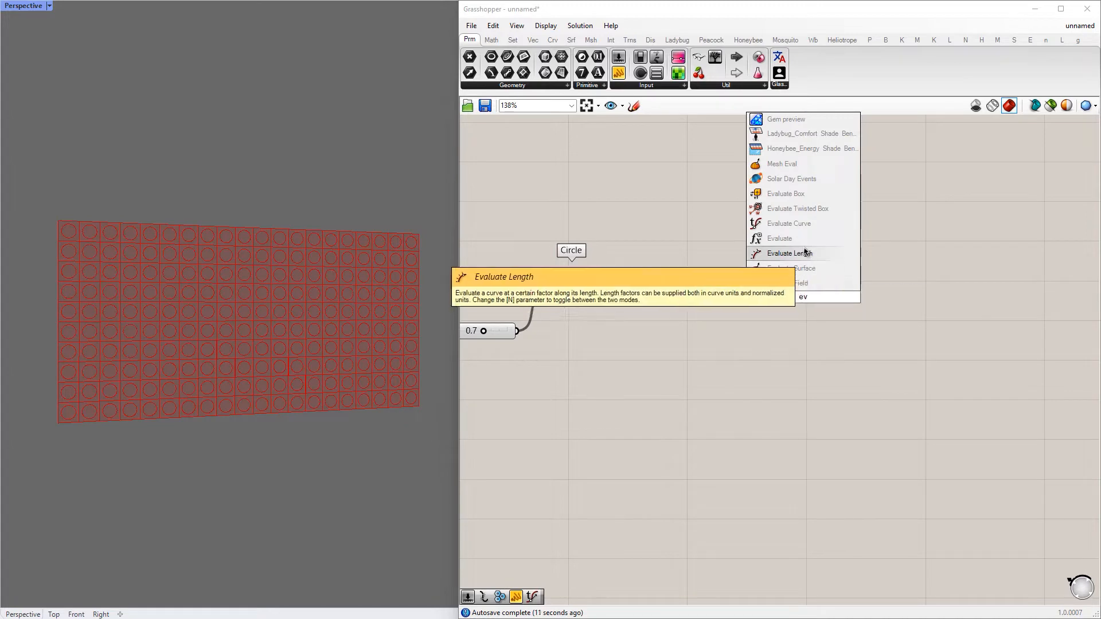
left_click(801, 227)
left_click_drag(804, 286, 761, 290)
right_click(755, 288)
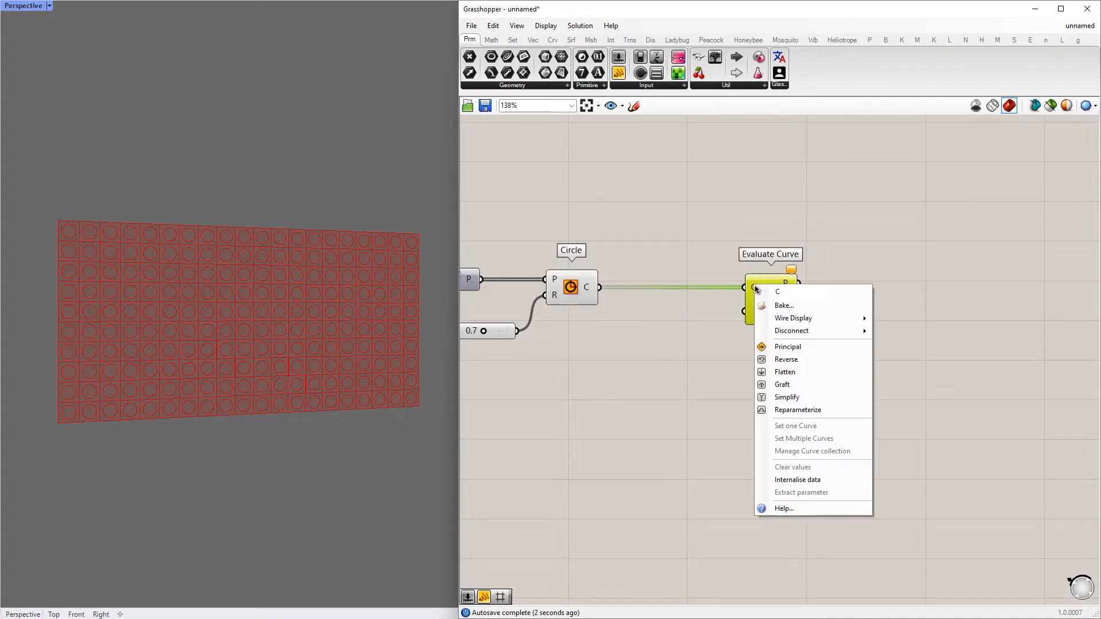
left_click(778, 412)
Connect a number slider to Evaluate Curve's t input and set it to 1.0
double_click(735, 392)
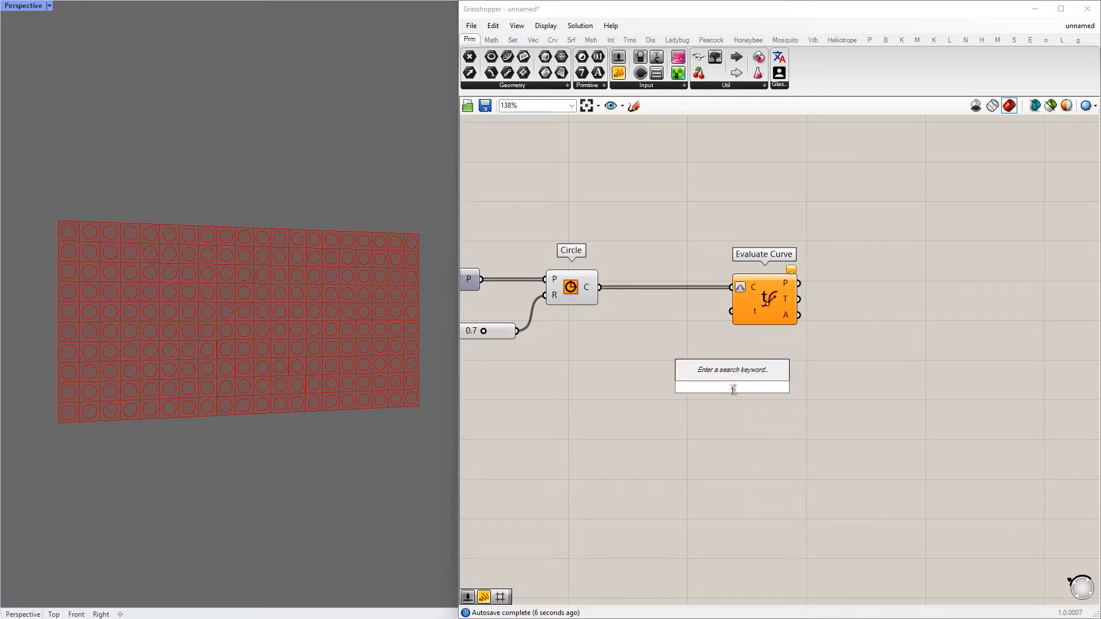
type("0.1")
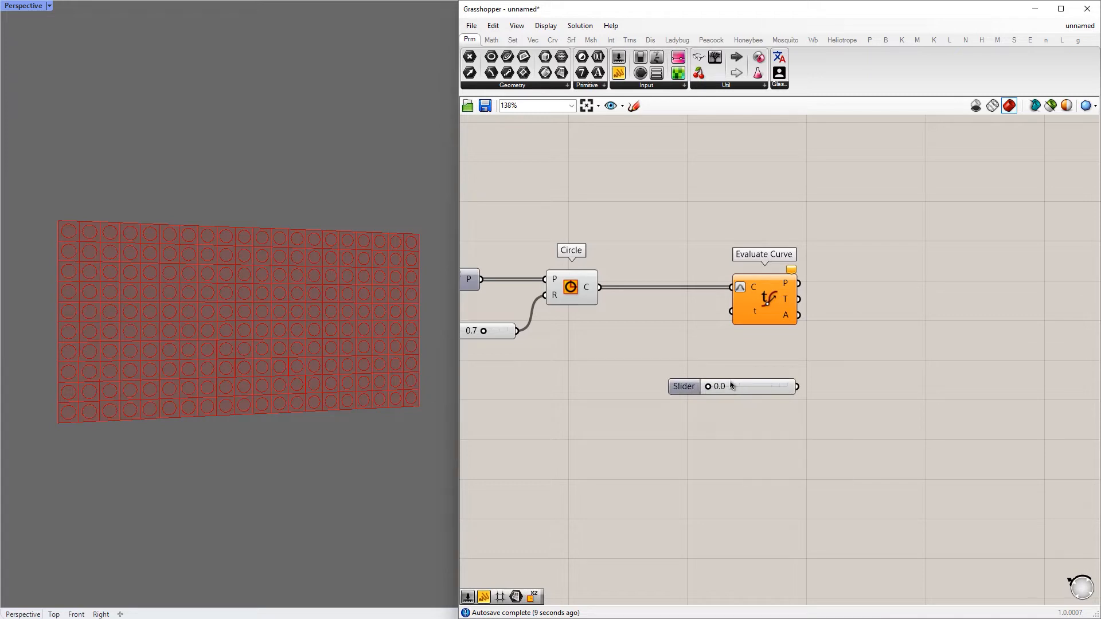
key("Return")
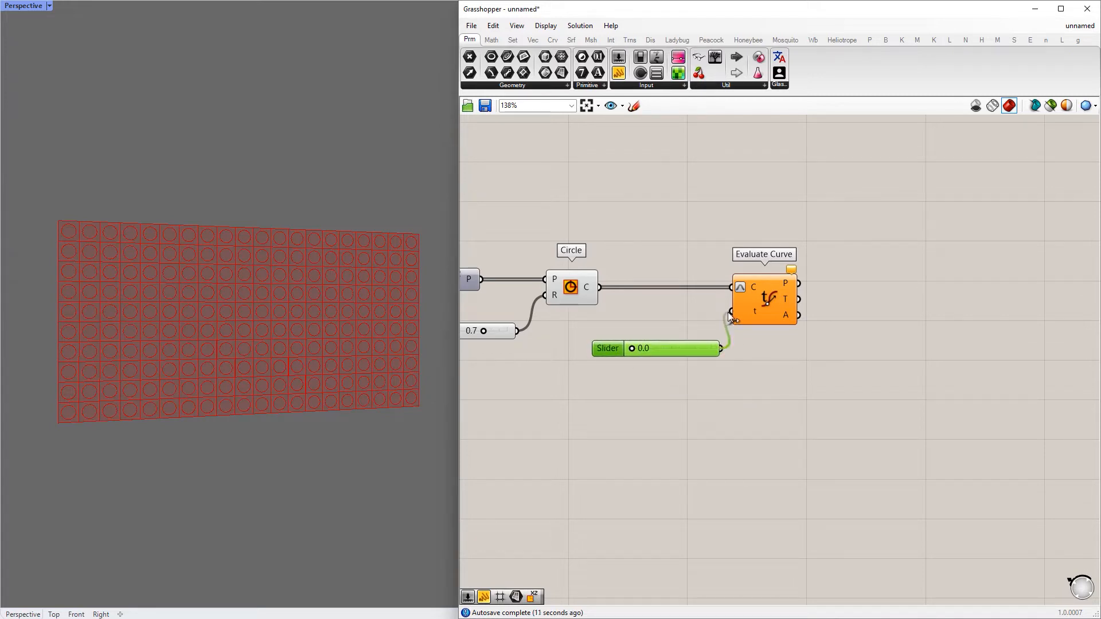
left_click_drag(729, 316, 731, 313)
left_click_drag(640, 354, 584, 365)
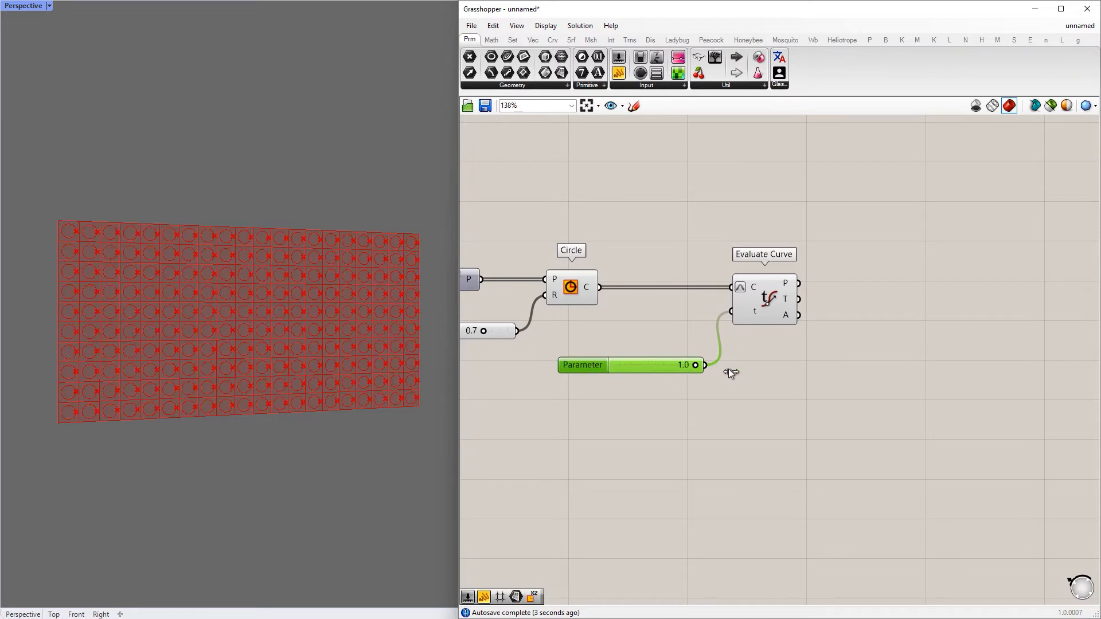
Make room between Circle and Evaluate Curve, and add a Random component below the wire connecting them
scroll(729, 373, "down", 3)
left_click_drag(814, 324, 976, 324, "alt")
left_click_drag(805, 297, 968, 290)
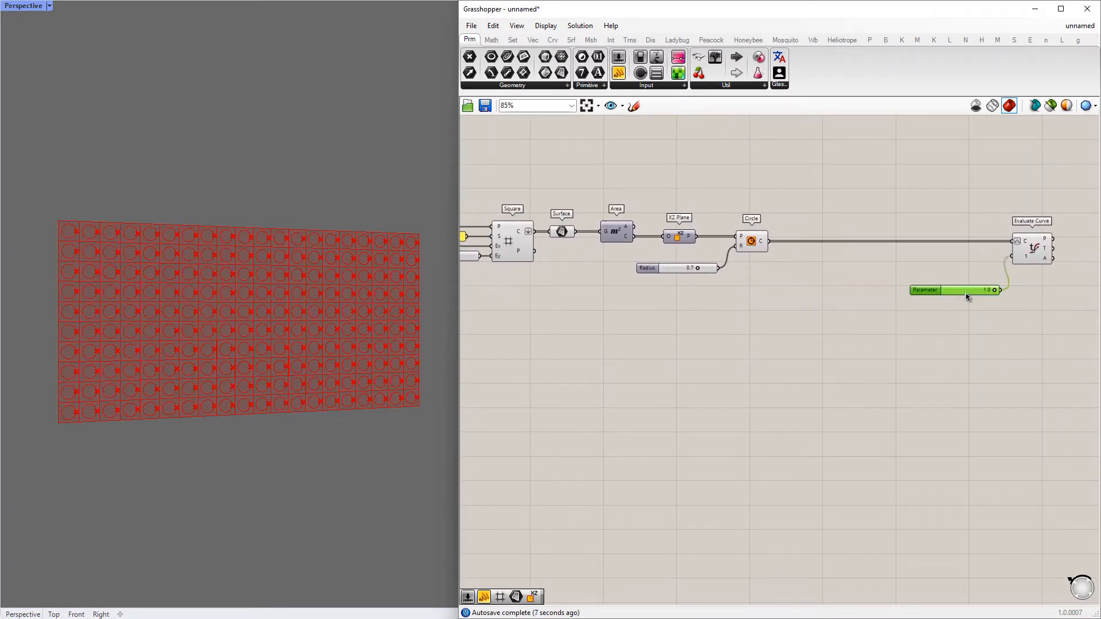
double_click(831, 328)
type("random")
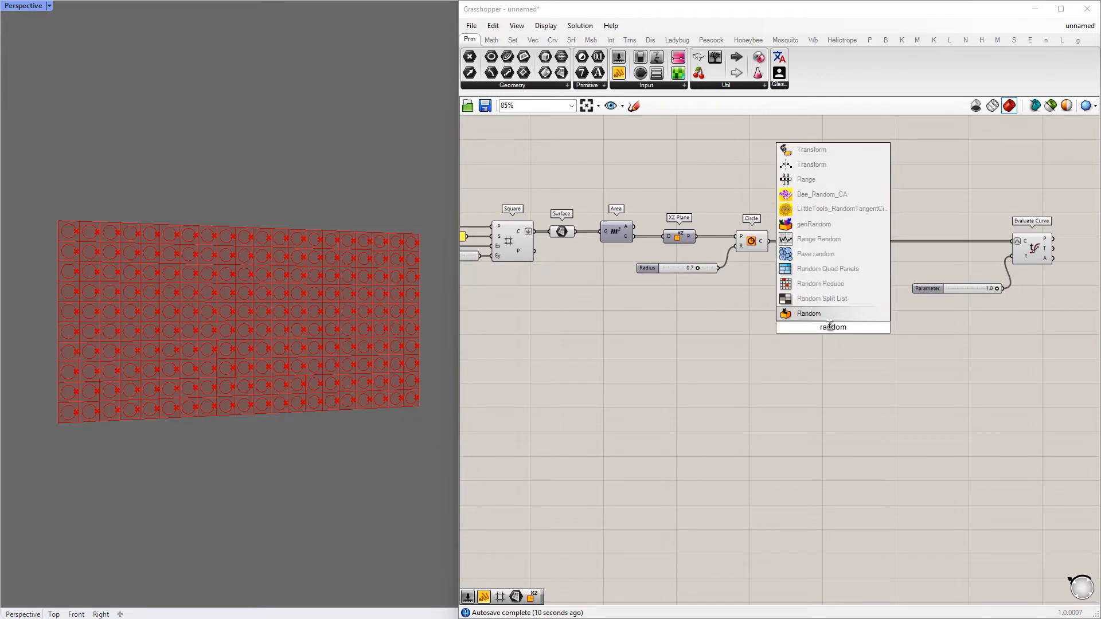
left_click(829, 316)
scroll(827, 291, "up", 2)
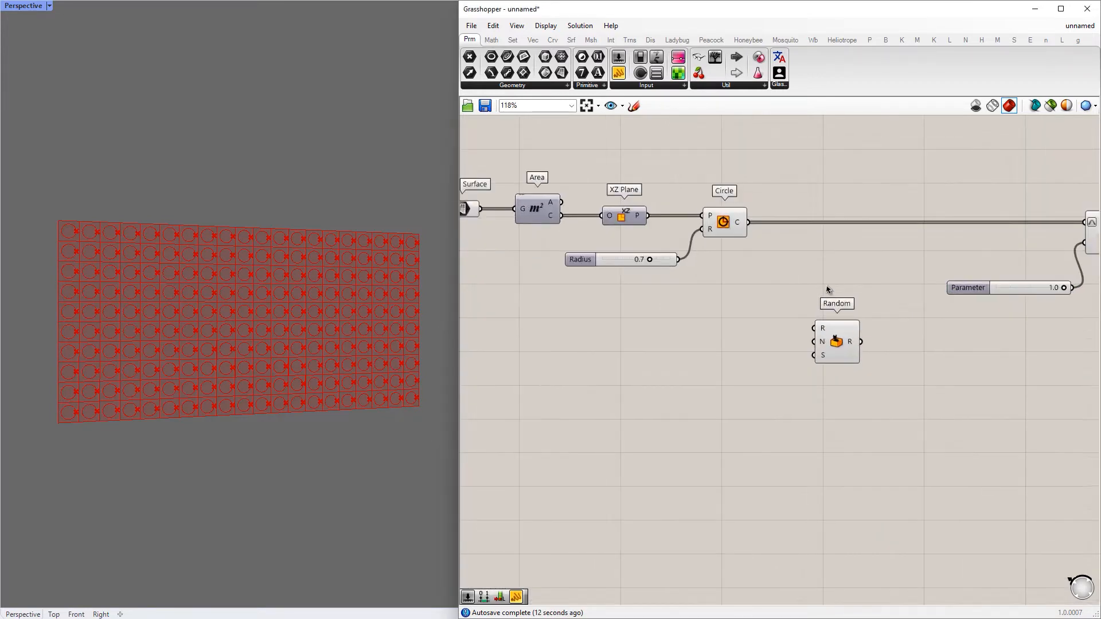
right_click_drag(835, 326, 734, 354)
left_click_drag(734, 356, 766, 329)
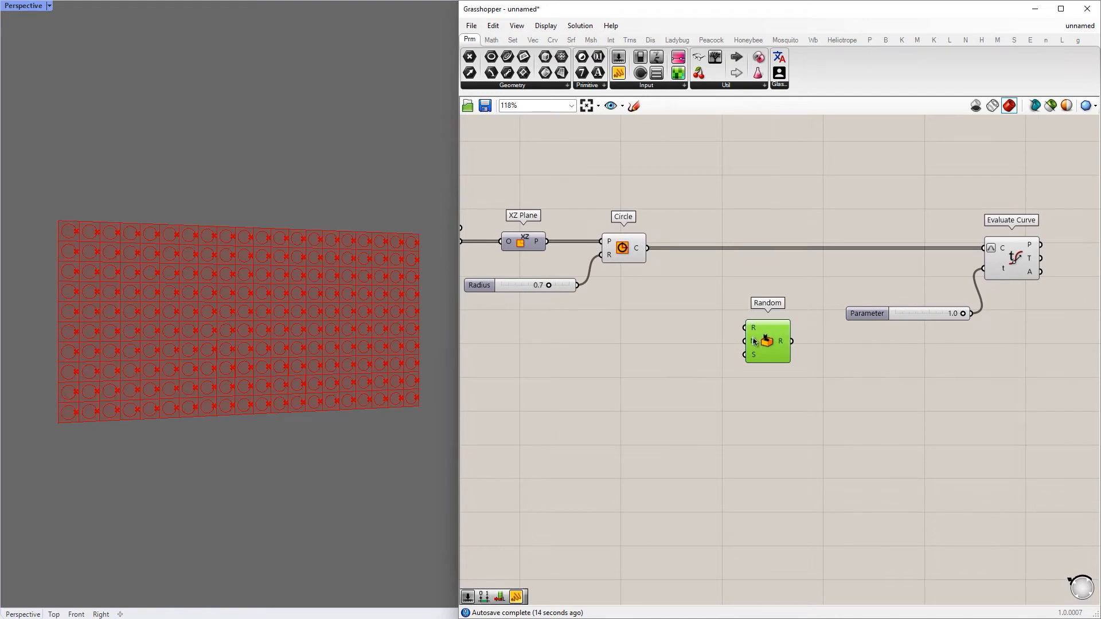
Add a List Length component that counts the circles and connect it to Random's number input
double_click(672, 344)
type("list l")
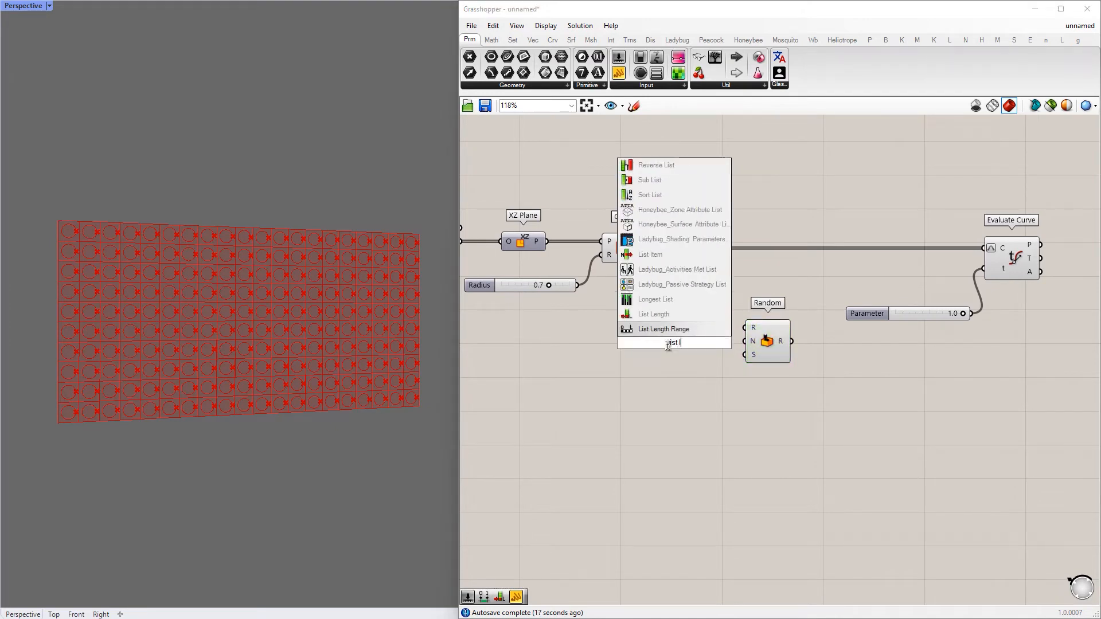
type("eng")
left_click(651, 330)
left_click_drag(676, 344, 717, 384)
left_click_drag(768, 343, 901, 390)
Add a panel containing "0 to 1" and connect it to Random's range input
double_click(783, 355)
type("\"")
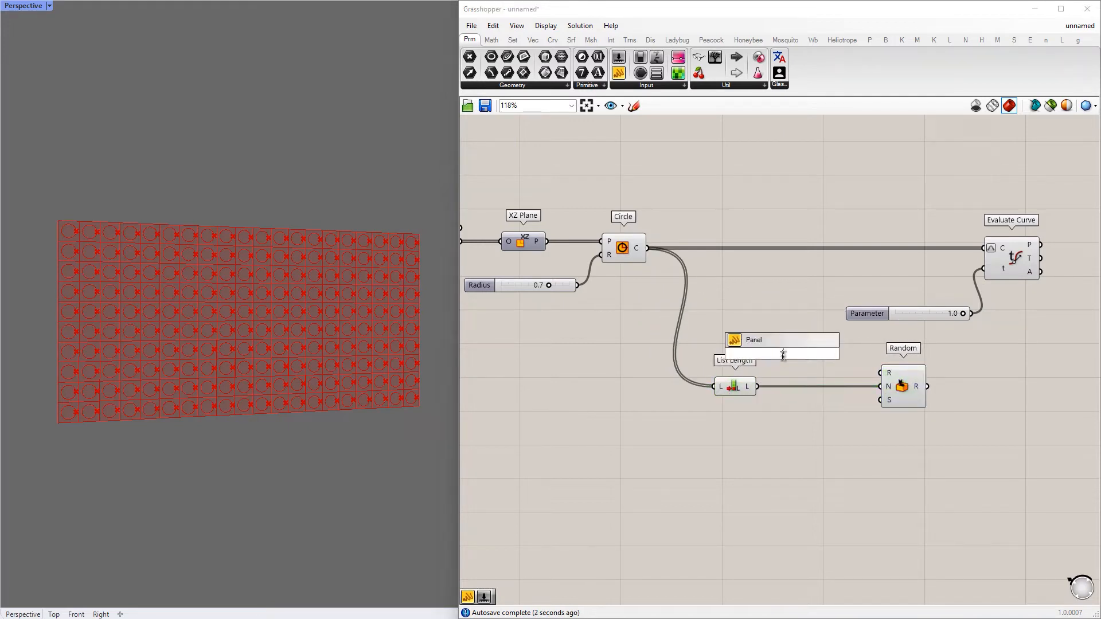
type("0 to 1")
key("Return")
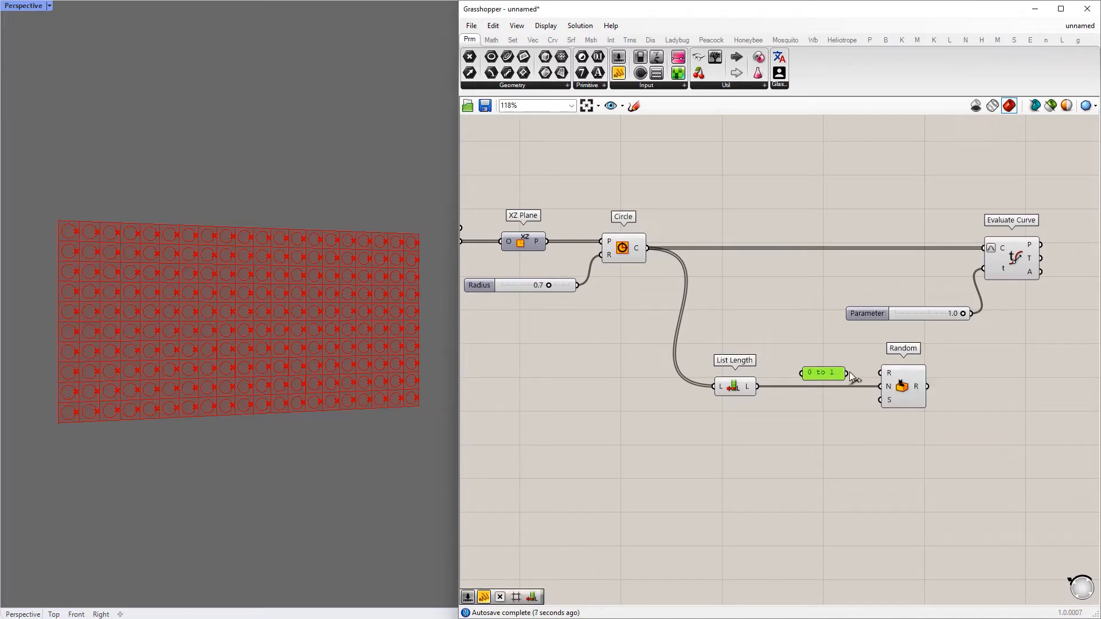
left_click_drag(906, 380, 888, 381)
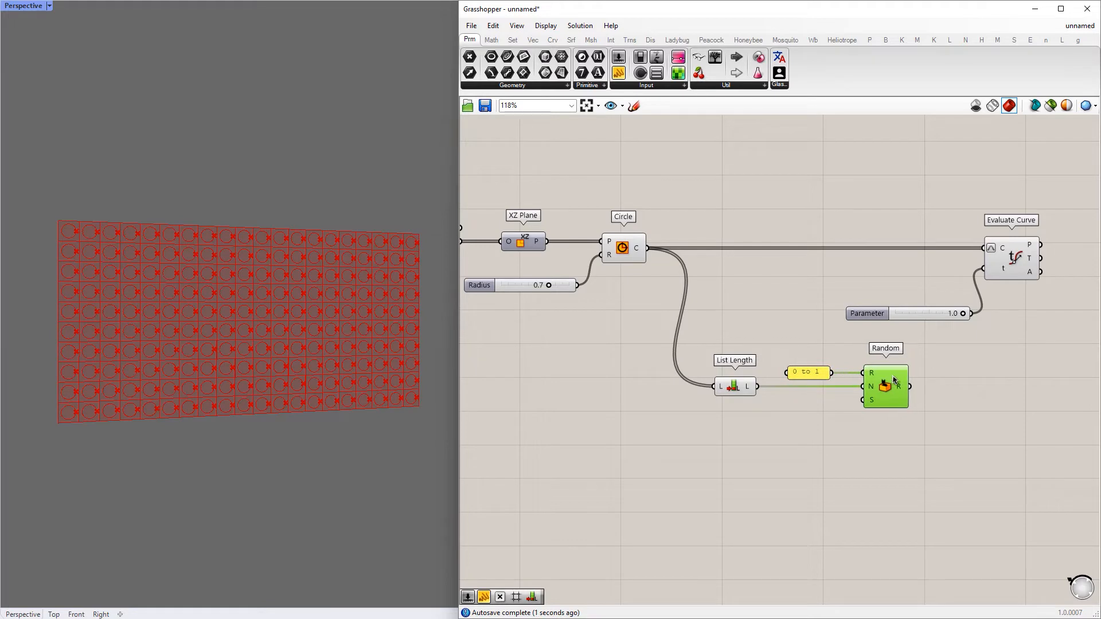
Add a number slider with value 50 and connect it to Random's seed input
double_click(764, 423)
type("50")
key("Return")
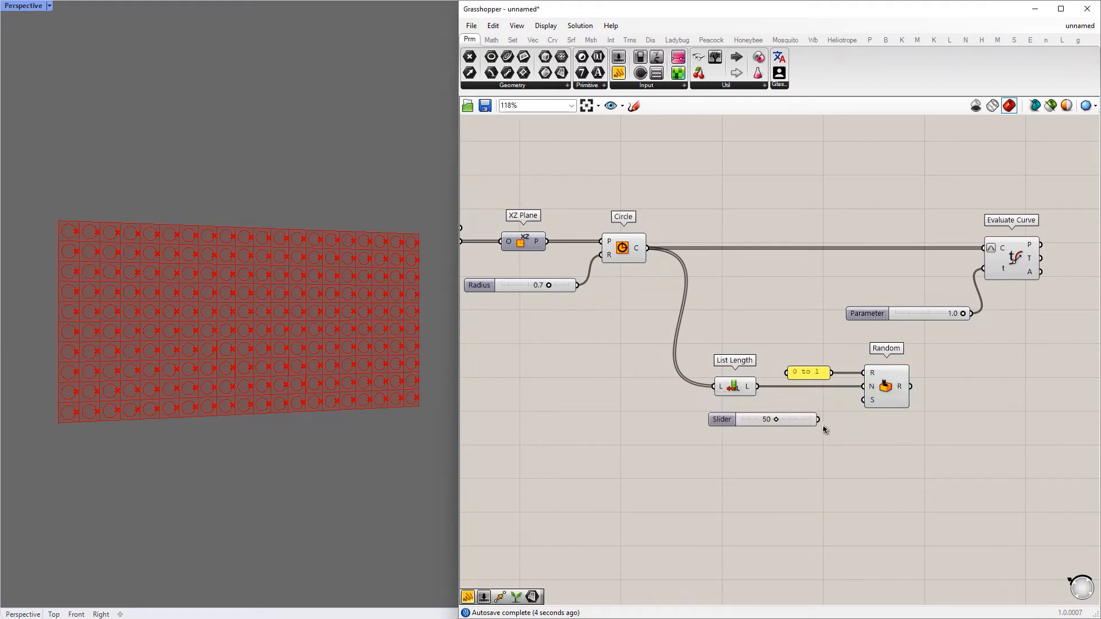
left_click_drag(798, 423, 675, 404)
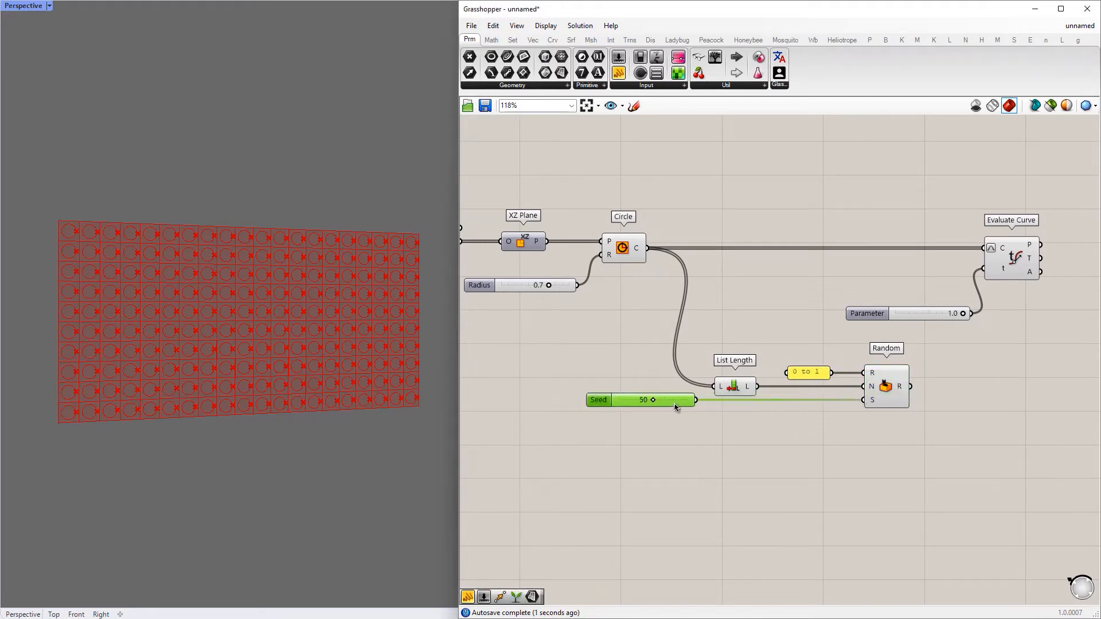
Replace the slider on Evaluate Curve's t input with the Random output, and set the seed to 19
left_click(931, 314)
key("Delete")
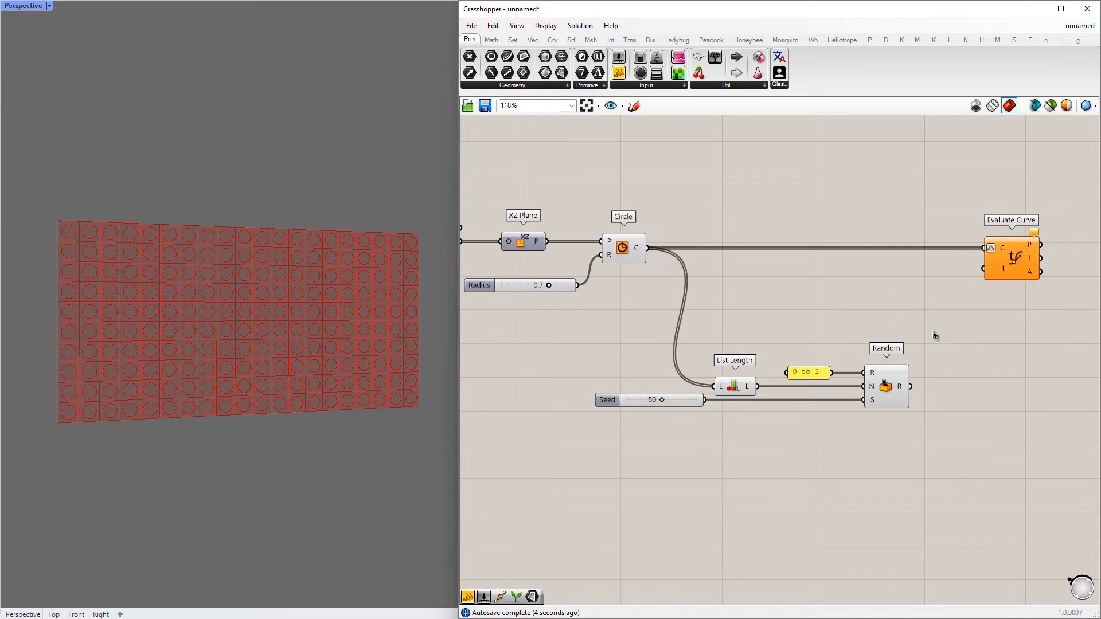
left_click_drag(1011, 261, 966, 268)
mouse_move(660, 398)
left_mouse_down()
mouse_move(698, 400)
mouse_move(638, 400)
left_mouse_up()
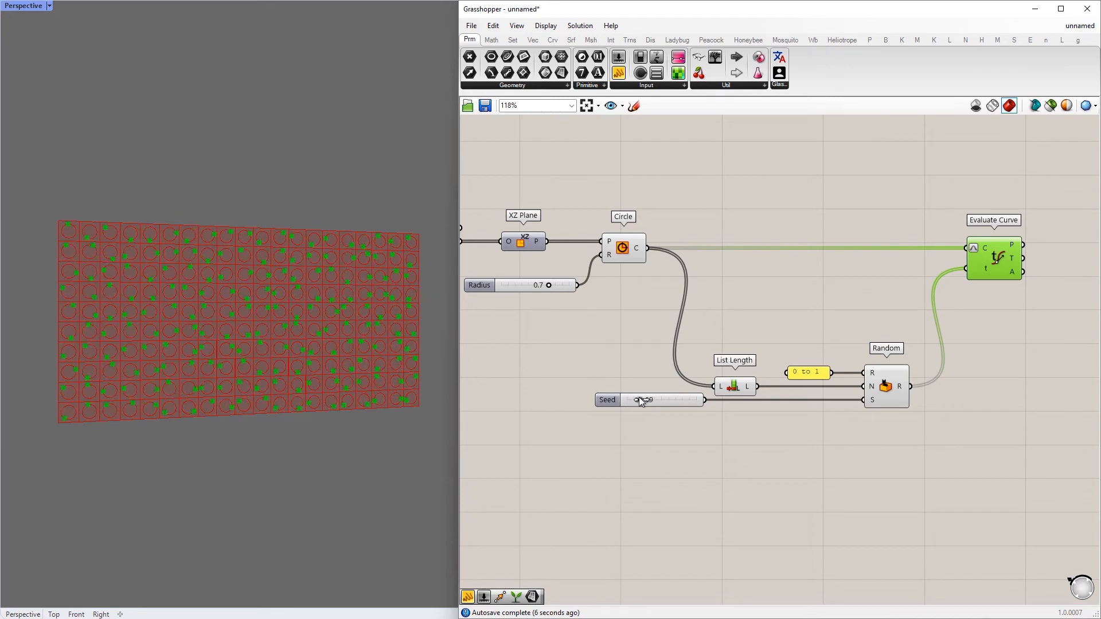
left_click(841, 290)
right_click_drag(845, 290, 842, 268)
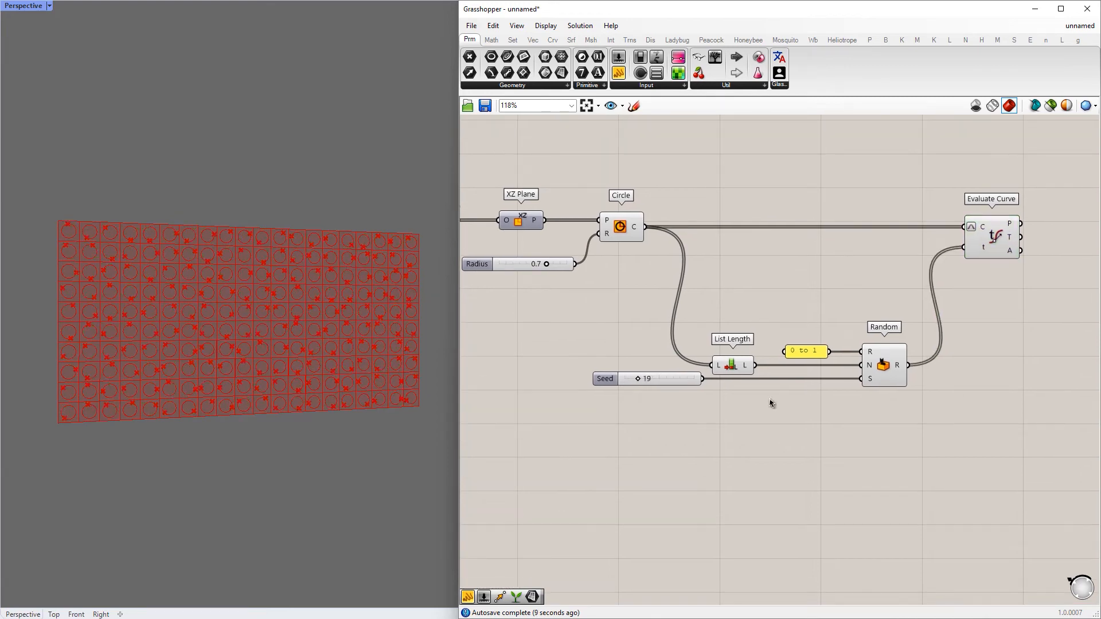
Hide the previews of the Circle, List Length and Random components together
left_click_drag(892, 471, 619, 227)
middle_click(619, 225)
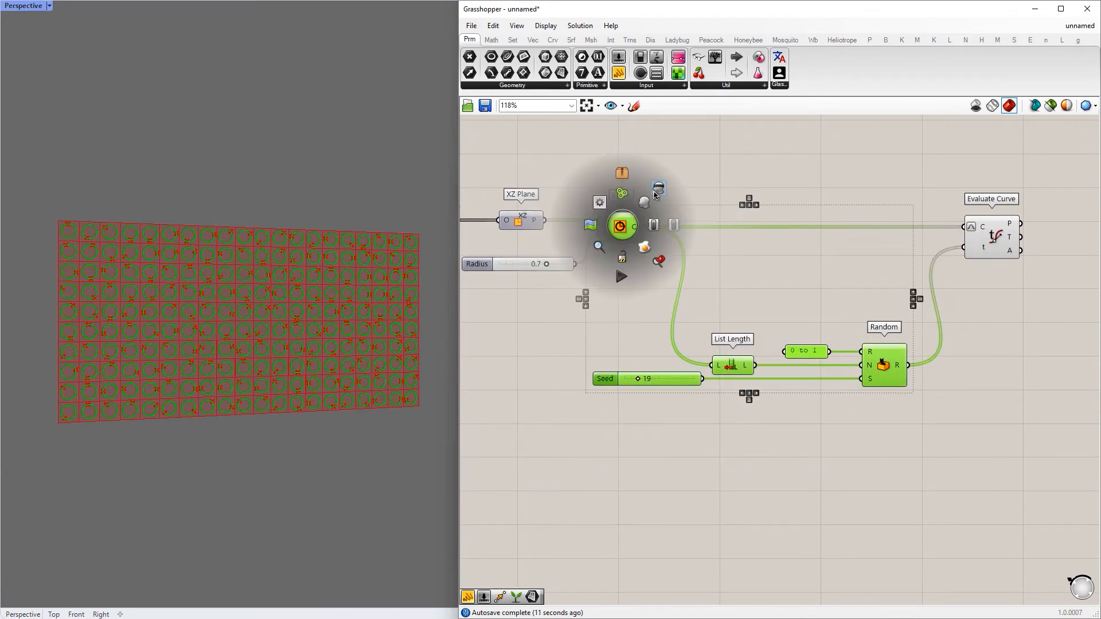
left_click(651, 187)
left_click(807, 147)
Add a Scale component below the Random component group
scroll(789, 235, "down", 4)
double_click(742, 337)
type("sa")
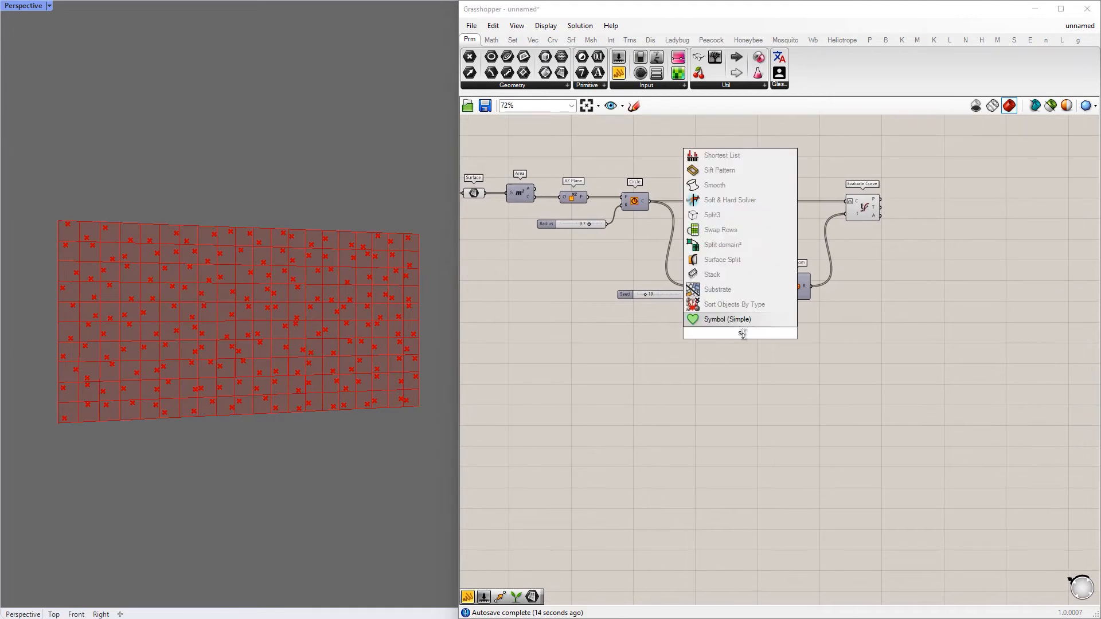
type("cale")
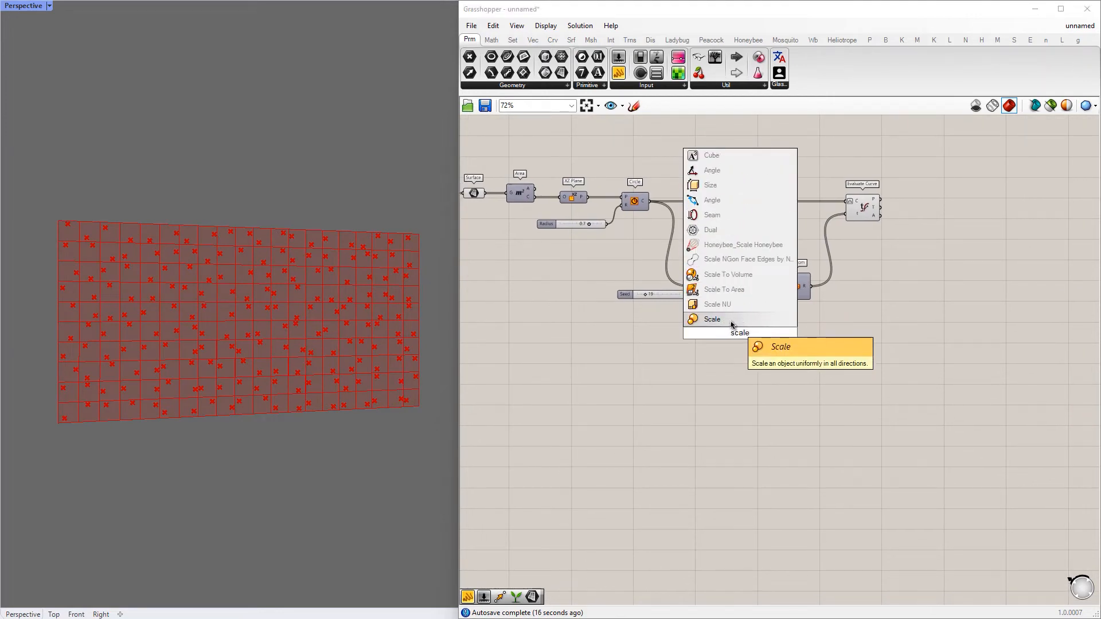
left_click(730, 319)
right_click_drag(714, 333, 825, 355)
Connect the Surface output to Scale's geometry input, route the wire through a relay below the definition, and move Scale beneath Evaluate Curve
left_click_drag(570, 222, 808, 346)
double_click(686, 286)
left_click_drag(686, 285, 699, 360)
left_click_drag(821, 354, 1023, 354)
left_click_drag(700, 360, 744, 347)
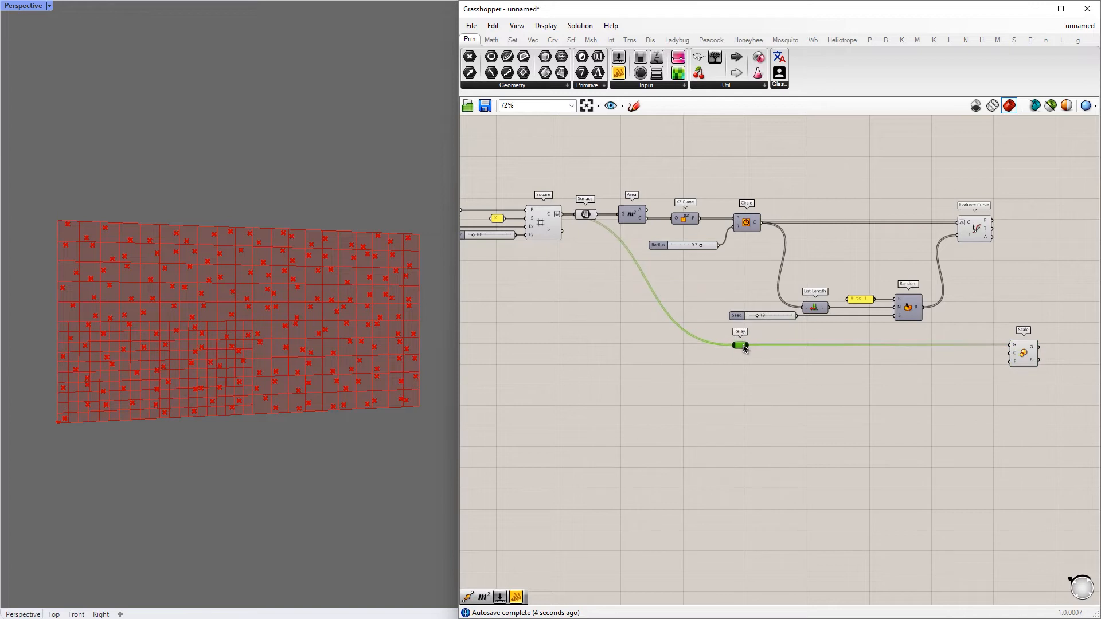
Connect Evaluate Curve's point output to Scale's centre input and shift Scale further along the definition
left_click_drag(1030, 348, 1056, 348)
right_click_drag(1042, 283, 774, 304)
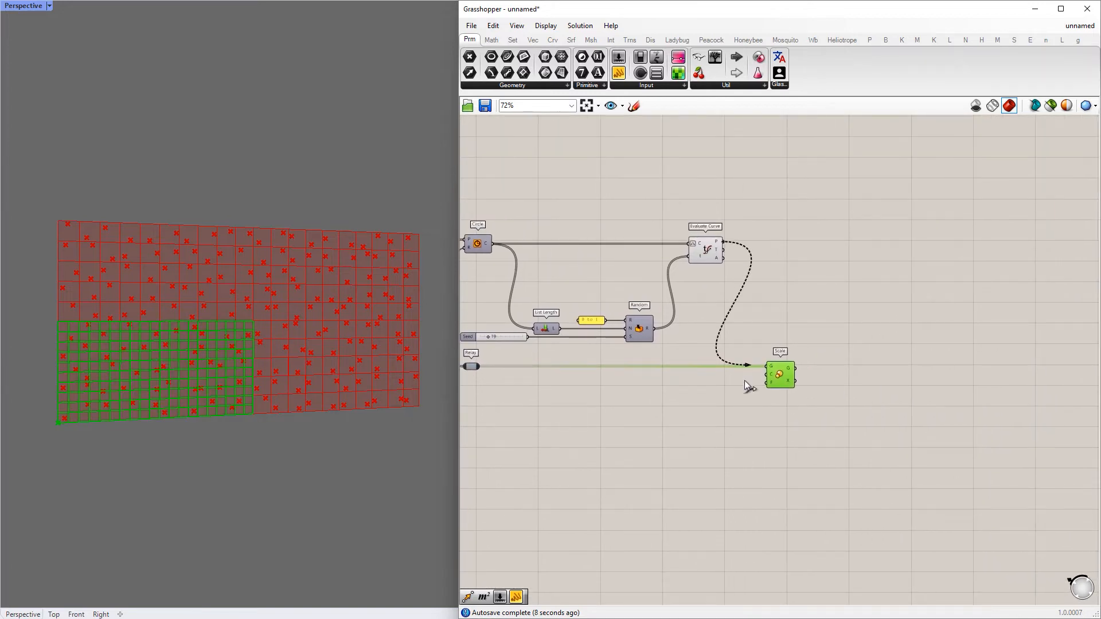
left_click_drag(766, 376, 814, 375)
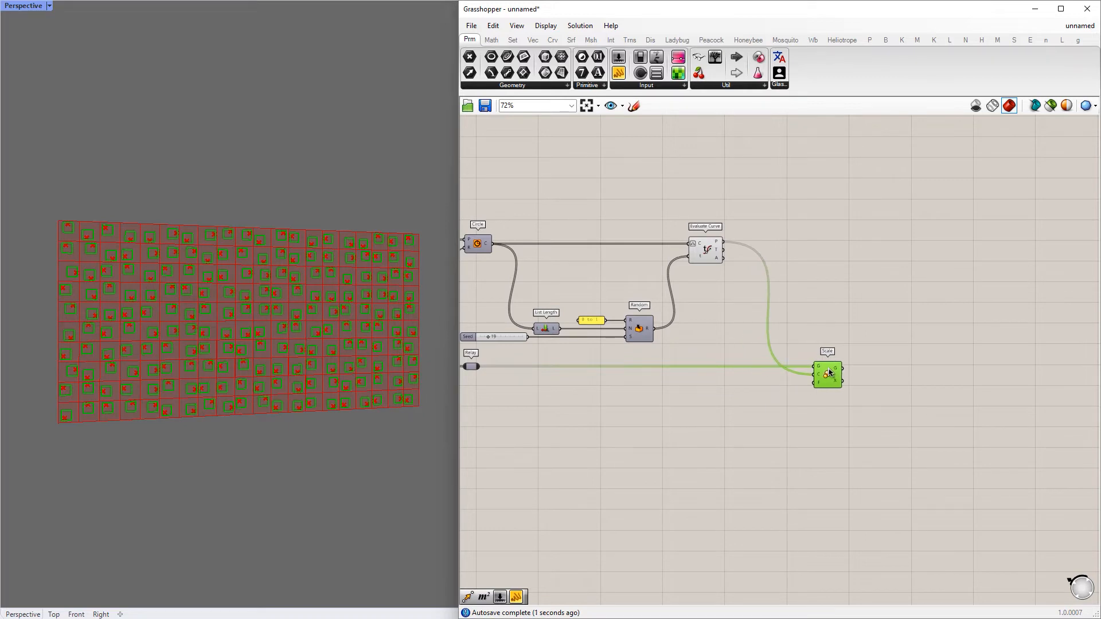
Add a number slider, connect it to Scale's factor input and set it to 0.5
double_click(711, 398)
type("slider")
key("Return")
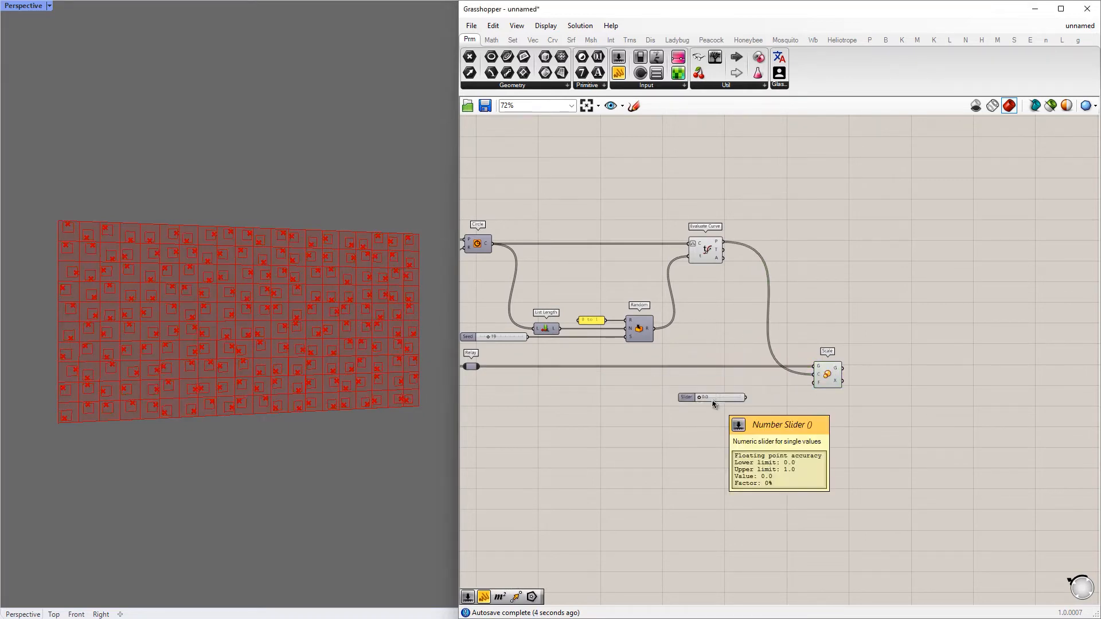
scroll(736, 401, "up", 2)
left_click_drag(736, 400, 844, 377)
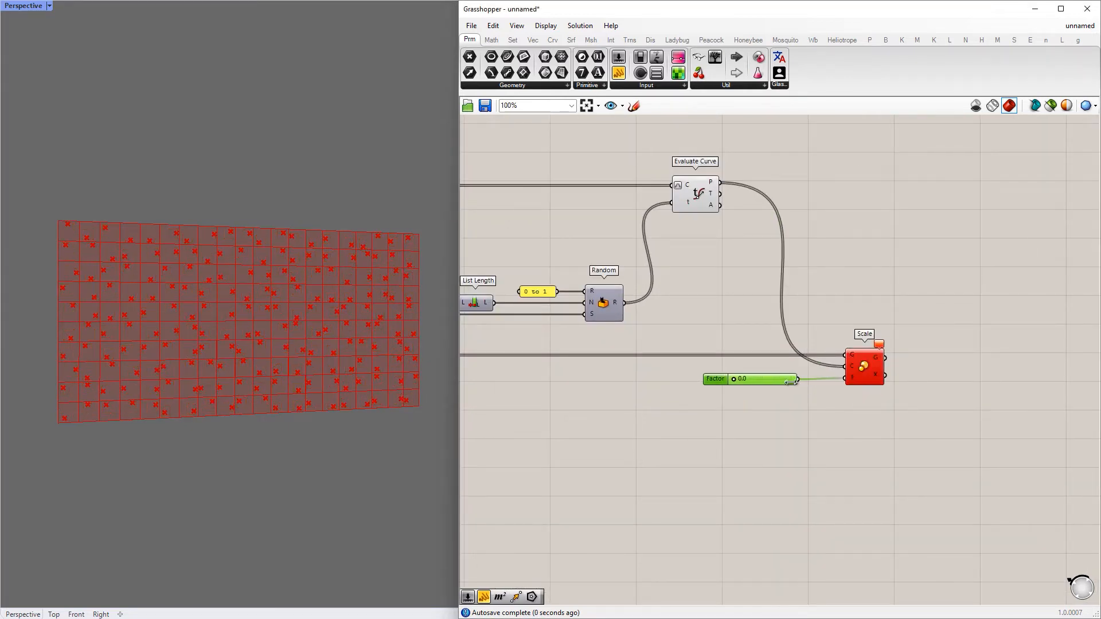
scroll(739, 381, "up", 3)
left_click_drag(731, 379, 775, 380)
Hide the preview of the Evaluate Curve component
scroll(772, 376, "down", 4)
right_click_drag(755, 326, 779, 367)
left_click_drag(810, 197, 641, 336)
middle_click(747, 258)
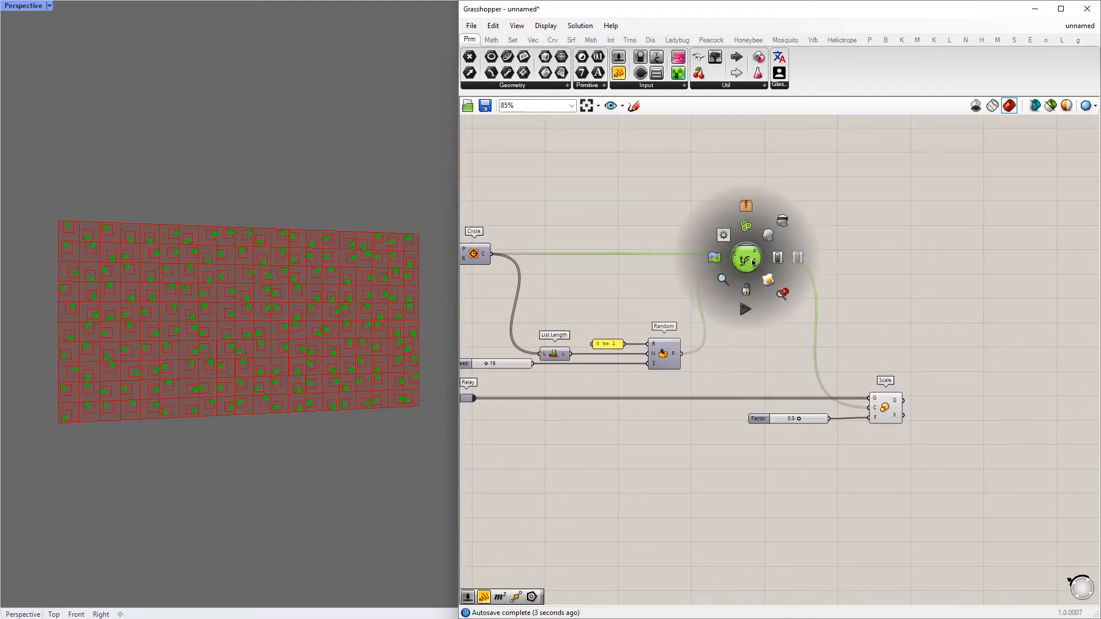
left_click(781, 227)
scroll(253, 355, "up", 5)
scroll(342, 346, "down", 3)
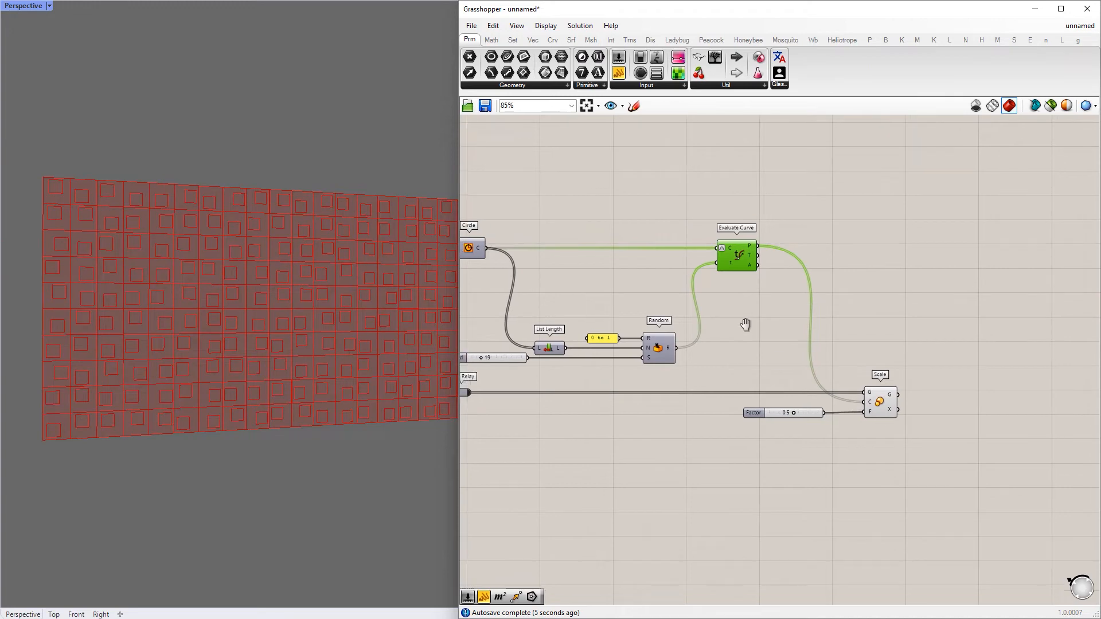
Add a Move component after Scale and feed it Scale's geometry output
scroll(750, 360, "up", 3)
left_click_drag(747, 360, 743, 362)
scroll(743, 362, "down", 4)
left_click(632, 354)
double_click(828, 359)
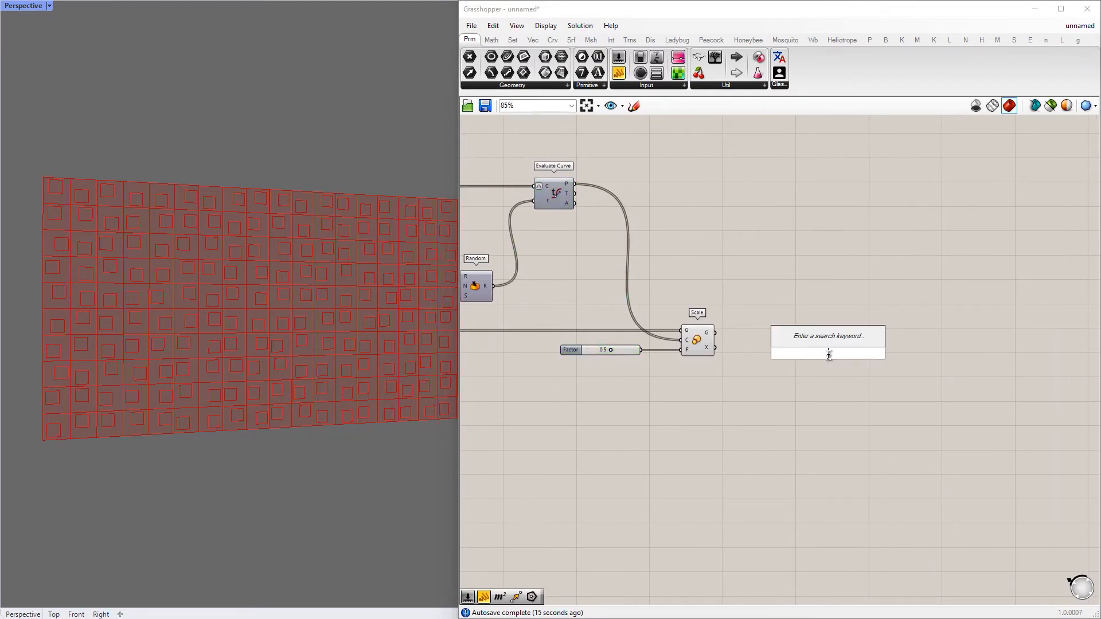
type("move")
left_click(777, 351)
left_click_drag(757, 339, 930, 342)
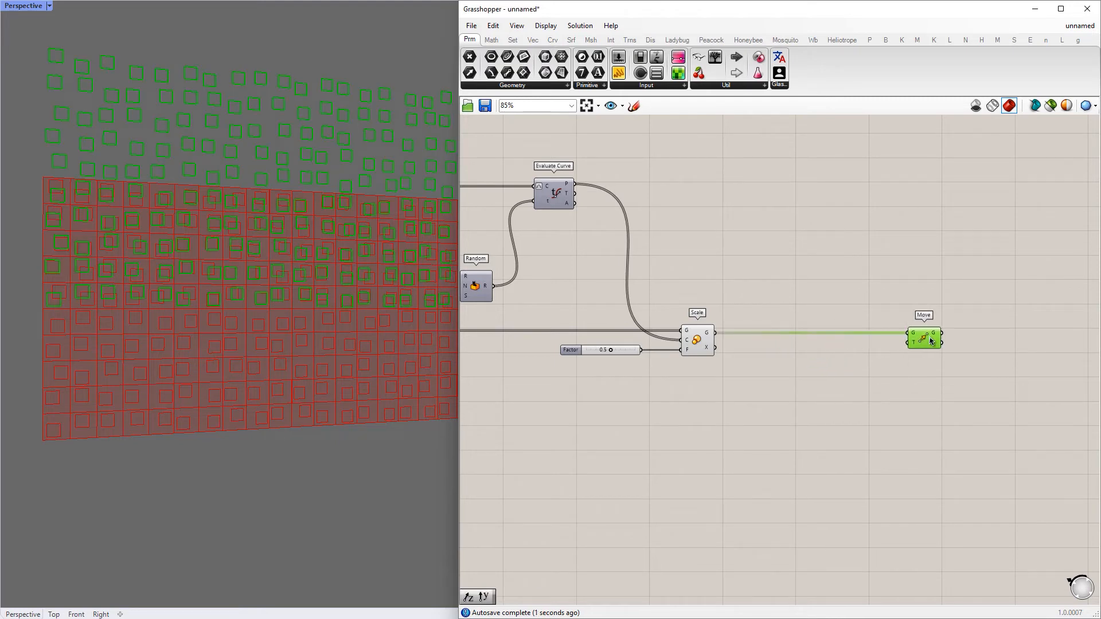
Add a Unit Y vector and connect it to Move's translation input
double_click(877, 379)
type("y")
left_click(873, 367)
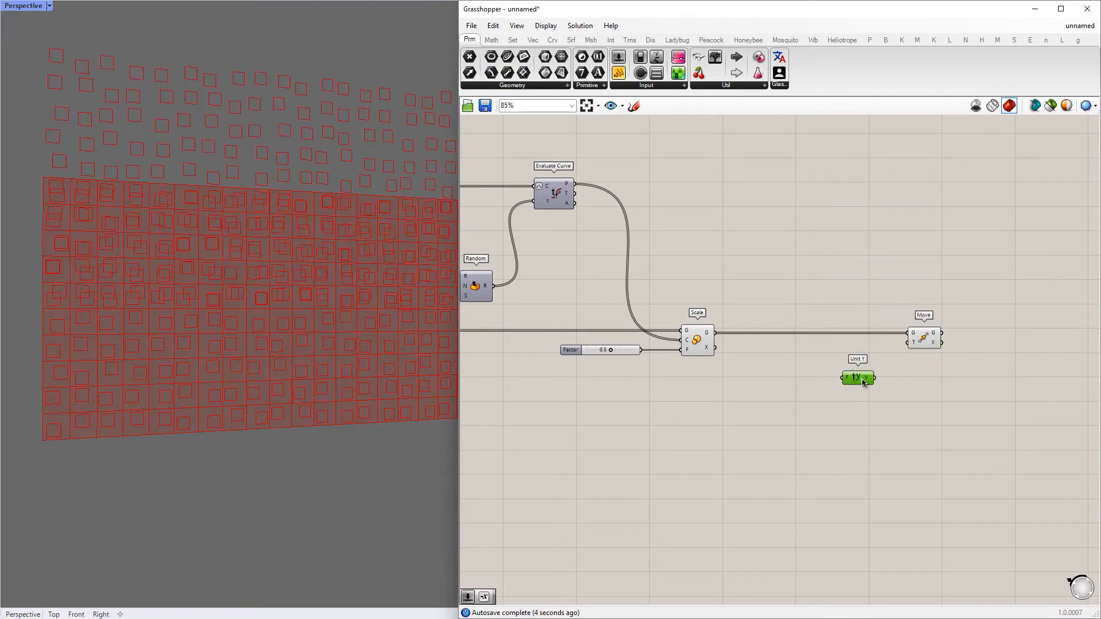
mouse_move(876, 377)
left_mouse_down()
mouse_move(908, 342)
mouse_move(880, 383)
left_mouse_up()
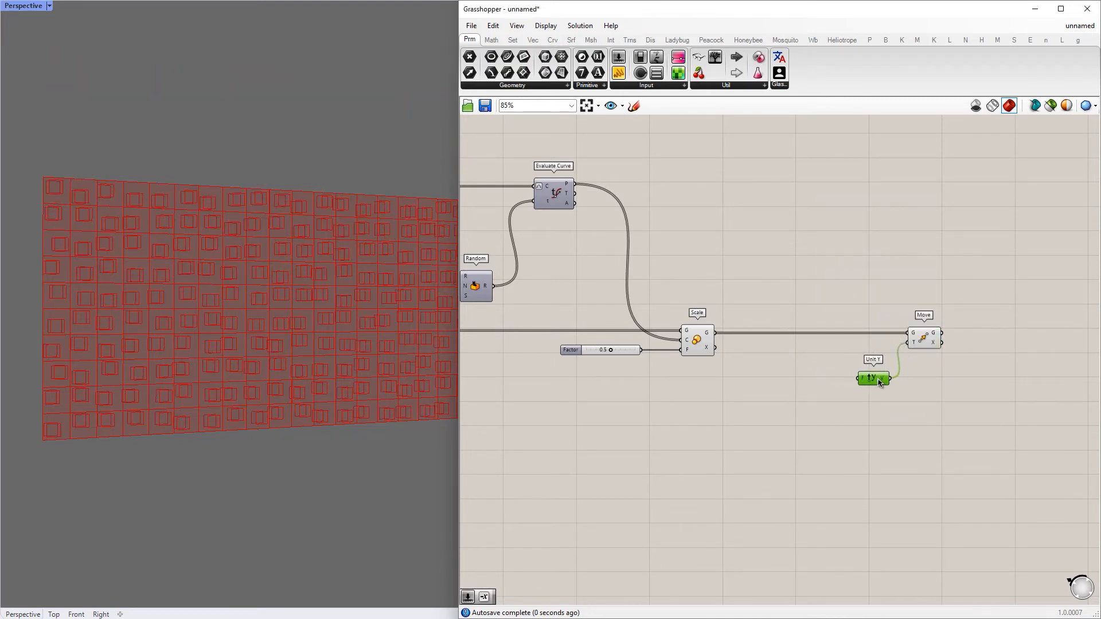
Add a Negative component and connect its output to Unit Y's factor input
double_click(768, 403)
type("negate")
left_click(771, 389)
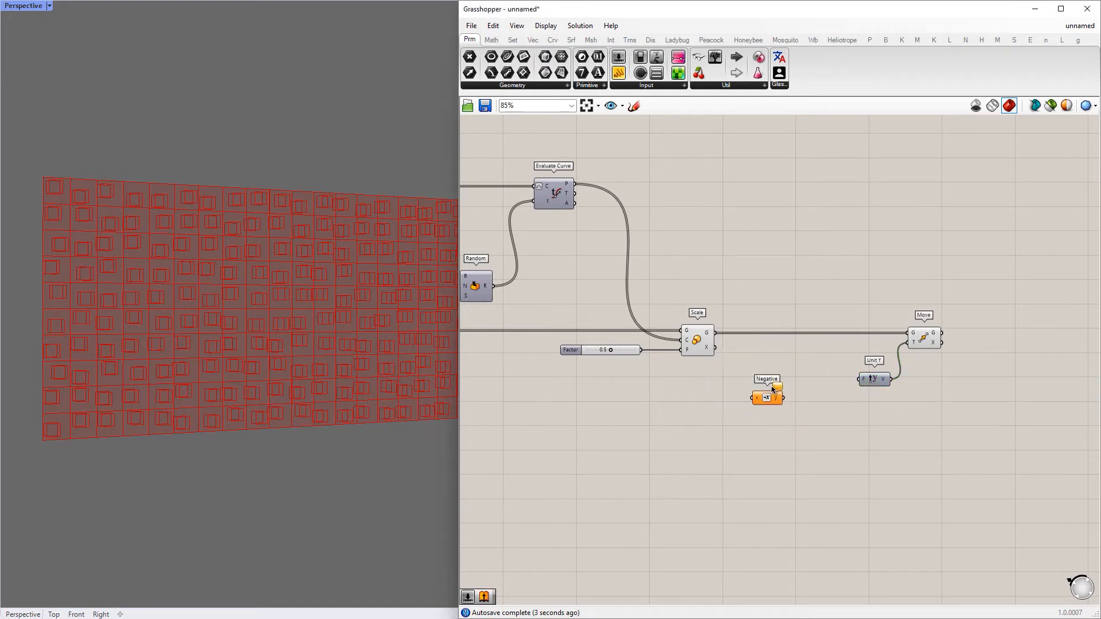
left_click_drag(784, 380, 859, 379)
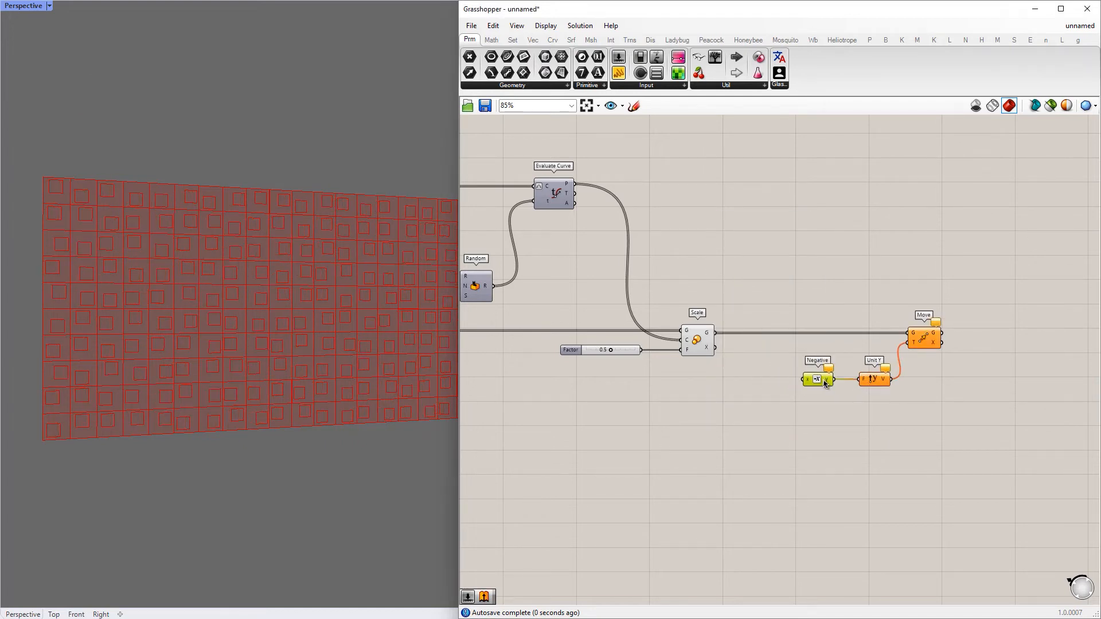
Add a number slider, connect it to the Negative component's input and set it to 1.0
double_click(674, 398)
type("0.1")
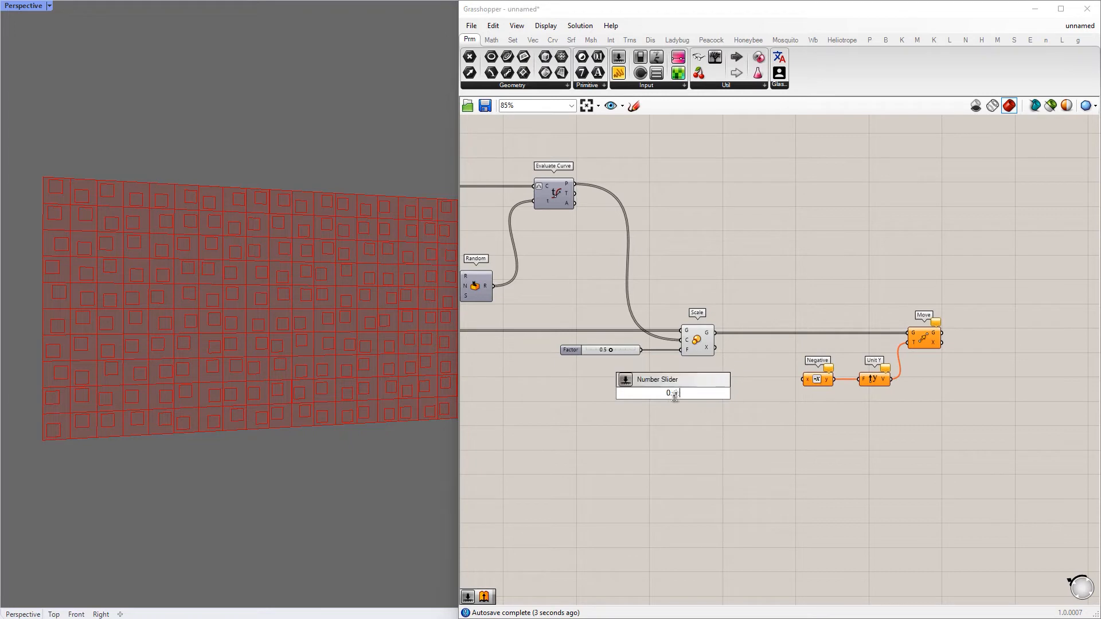
key("Return")
left_click_drag(702, 395, 803, 379)
left_click_drag(693, 380, 744, 379)
scroll(705, 379, "up", 2)
right_click_drag(389, 385, 288, 374)
Hide the preview of the Scale component
left_click_drag(777, 253, 562, 450)
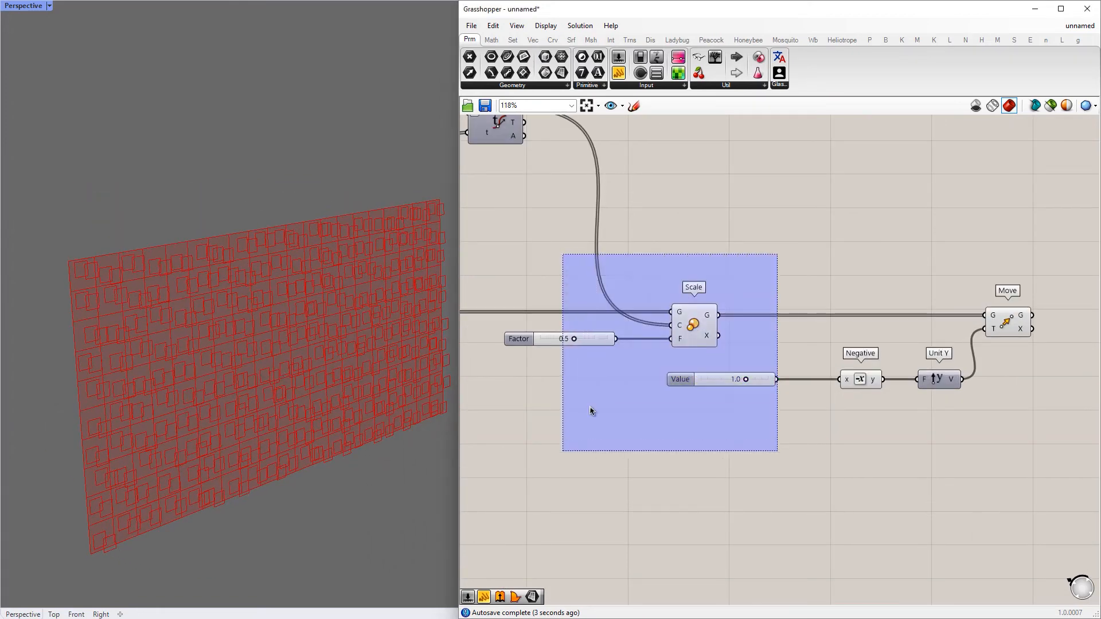
middle_click(691, 315)
left_click(727, 286)
left_click(805, 263)
Inspect Move's geometry output in a temporary panel and delete the panel
scroll(825, 270, "down", 3)
right_click_drag(840, 278, 729, 271)
scroll(729, 271, "up", 2)
right_click_drag(815, 268, 697, 250)
left_click_drag(618, 79, 824, 267)
left_click_drag(855, 247, 814, 236)
left_click_drag(831, 284, 834, 451)
left_click_drag(836, 325, 899, 318)
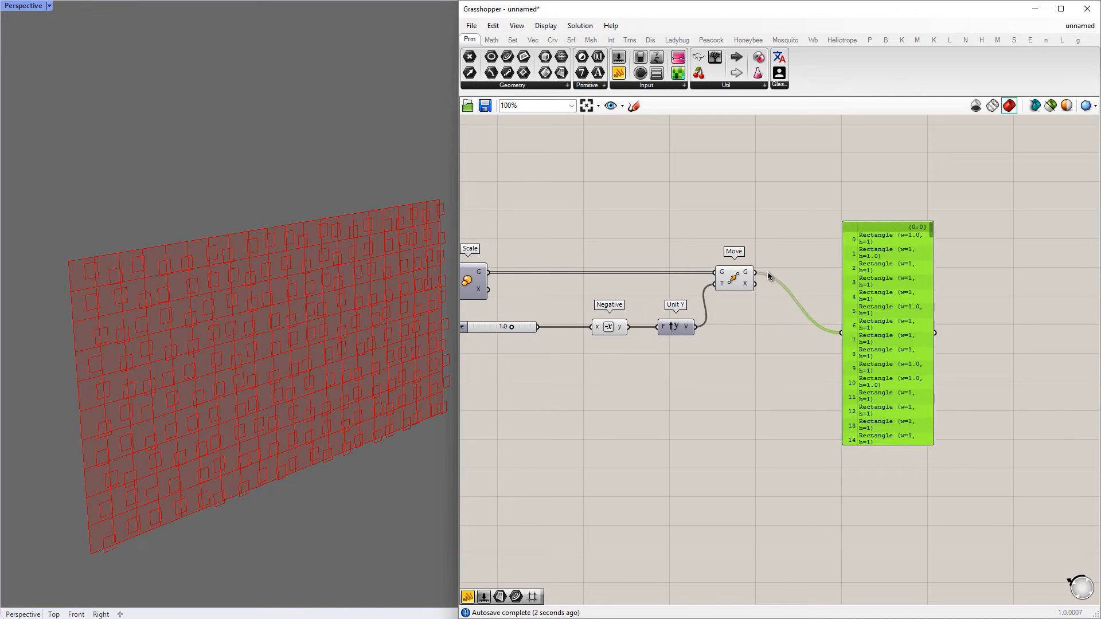
scroll(904, 326, "down", 5)
left_click_drag(973, 329, 721, 328)
scroll(656, 276, "up", 4)
left_click_drag(850, 343, 717, 410)
key("Delete")
Add a Graft Tree component and connect the relayed Surface output to its tree input
double_click(786, 362)
type("graft")
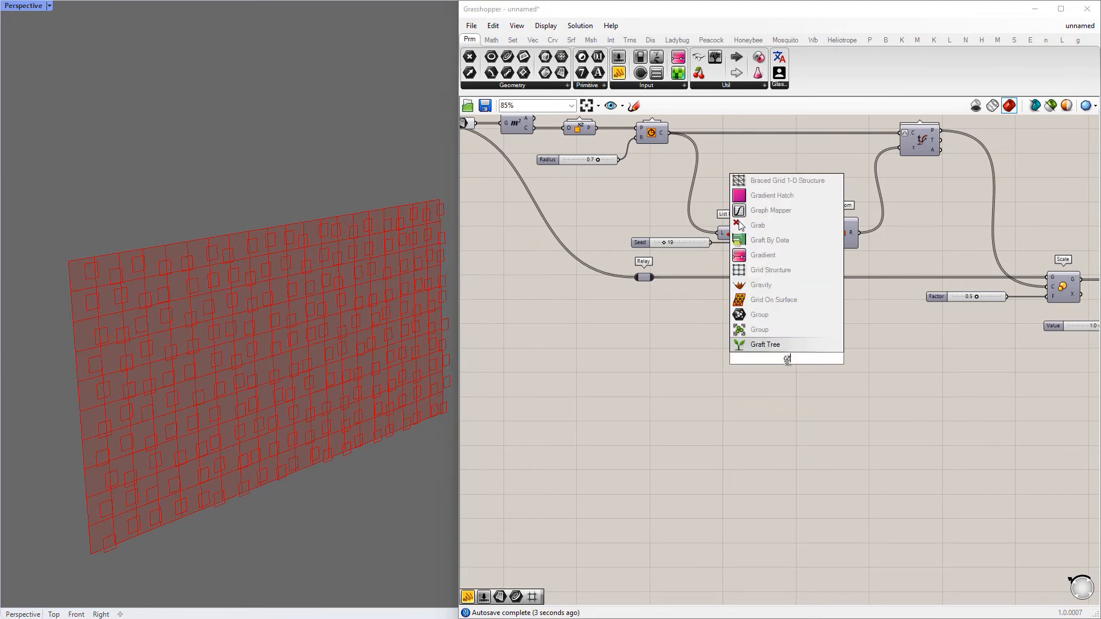
key("Return")
left_click_drag(736, 312, 770, 358)
scroll(801, 366, "down", 5)
right_click_drag(801, 367, 599, 342)
scroll(595, 340, "up", 4)
left_click_drag(594, 340, 1033, 349)
Insert a second relay in the Graft Tree wire, routed below the definition, and place Graft Tree beyond Move
double_click(725, 303)
left_click_drag(724, 304, 625, 336)
right_click_drag(887, 338, 797, 338)
left_click_drag(950, 351, 998, 337)
scroll(1000, 286, "up", 3)
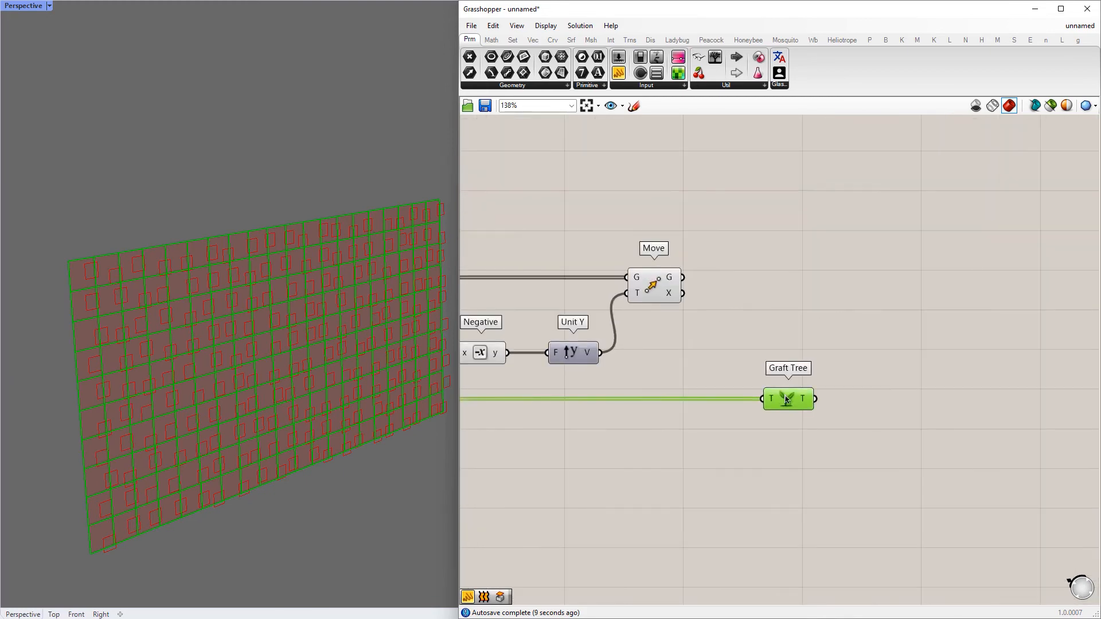
Duplicate Graft Tree beside Move, feed the copy Move's geometry output and line up both Graft Tree components
left_click_drag(785, 399, 769, 279, "alt")
left_click_drag(885, 471, 746, 204)
left_click(799, 259)
left_click(825, 302)
Turn on Simplify for the outputs of both Graft Tree components
right_click_drag(277, 473, 281, 375)
scroll(811, 304, "up", 3)
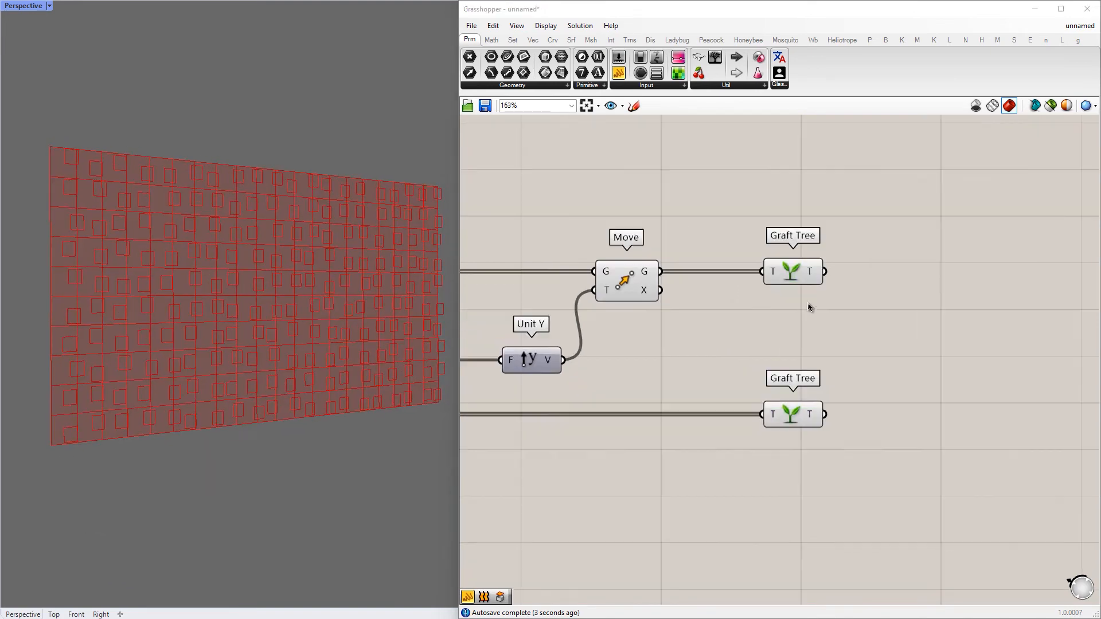
right_click(810, 261)
left_click(845, 329)
right_click_drag(859, 347, 811, 302)
right_click(764, 415)
left_click(795, 483)
scroll(747, 385, "down", 3)
right_click_drag(747, 385, 708, 369)
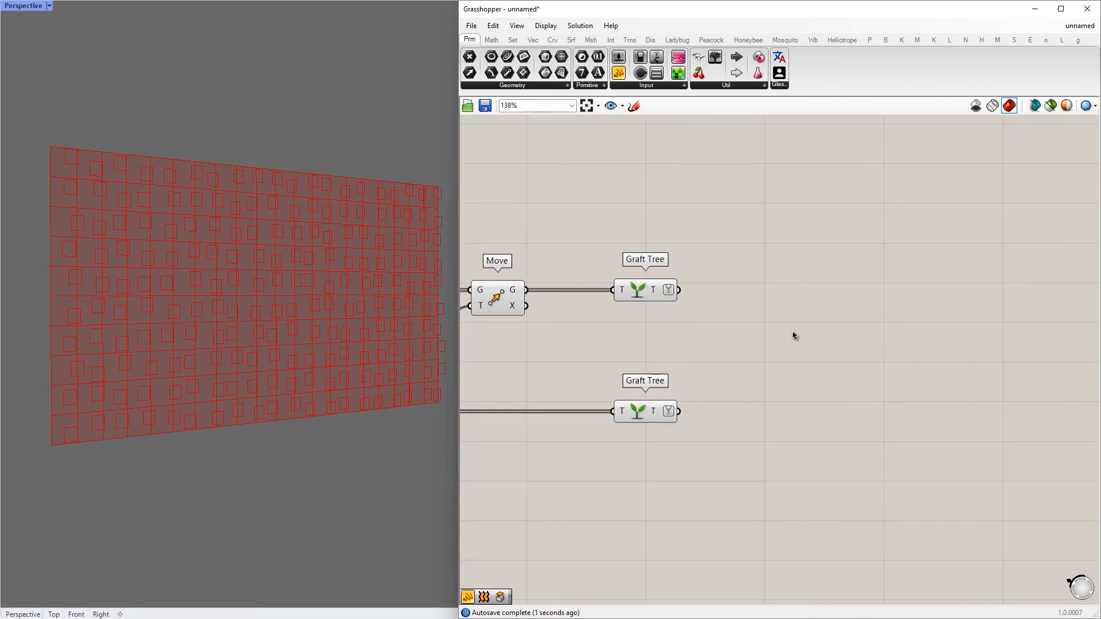
Add a Loft component and connect both Graft Tree outputs to its curves input
double_click(793, 331)
type("loft")
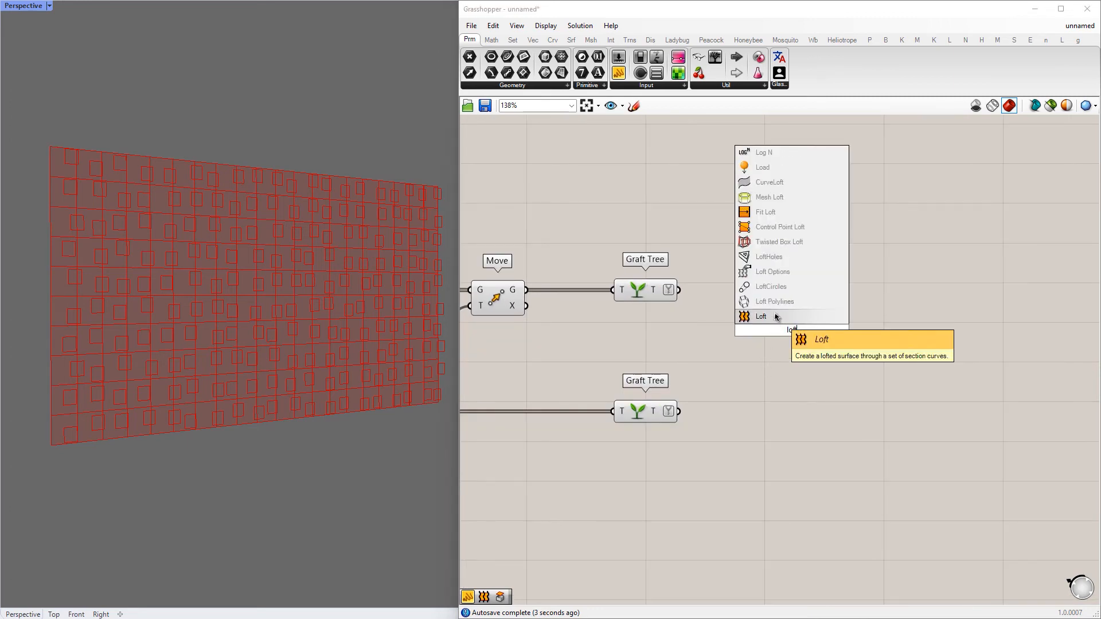
left_click(758, 317)
left_click_drag(751, 319, 791, 290)
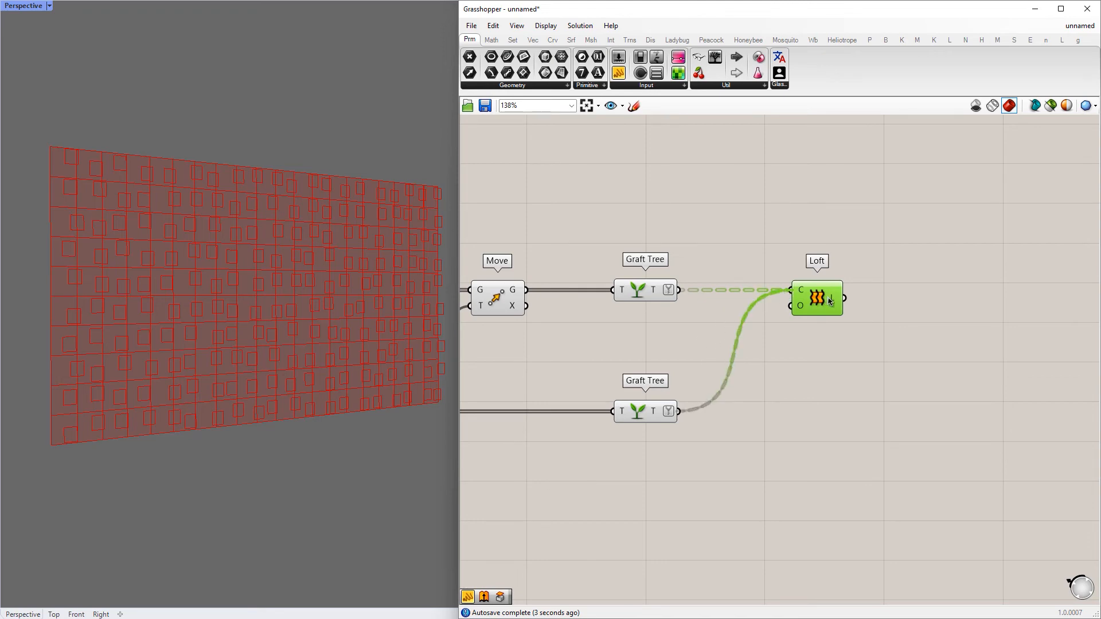
Hide the previews of Unit Y, Move and both Graft Tree components
scroll(845, 381, "down", 2)
left_click_drag(688, 290, 645, 286)
middle_click(720, 308)
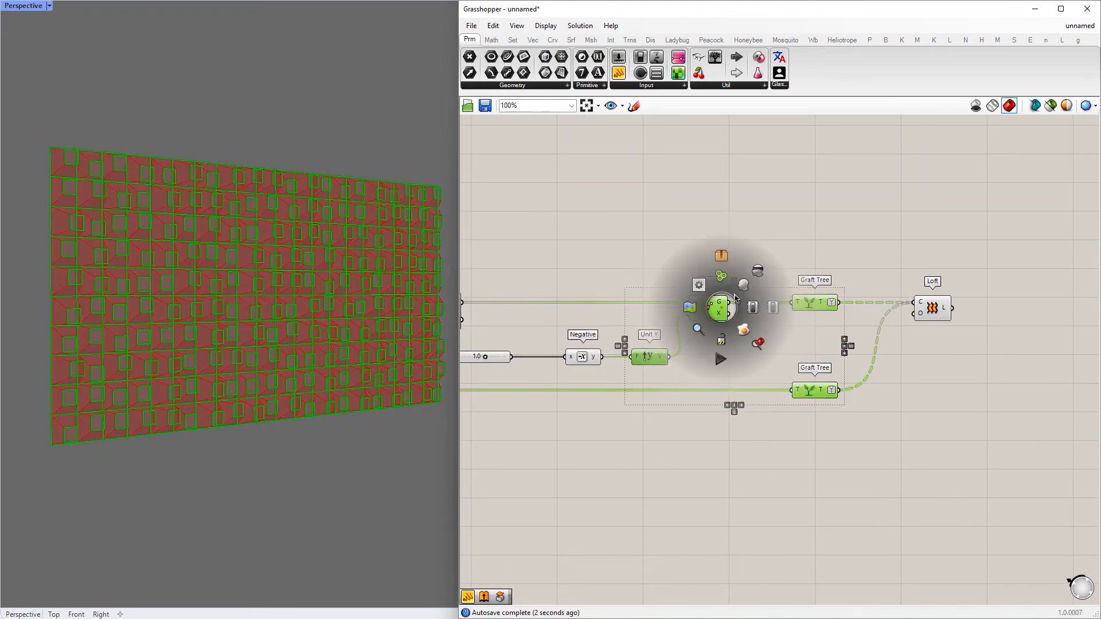
left_click(754, 273)
Add a Cap Holes component and connect Loft's output to it
right_click_drag(944, 308, 709, 292)
scroll(709, 293, "up", 1)
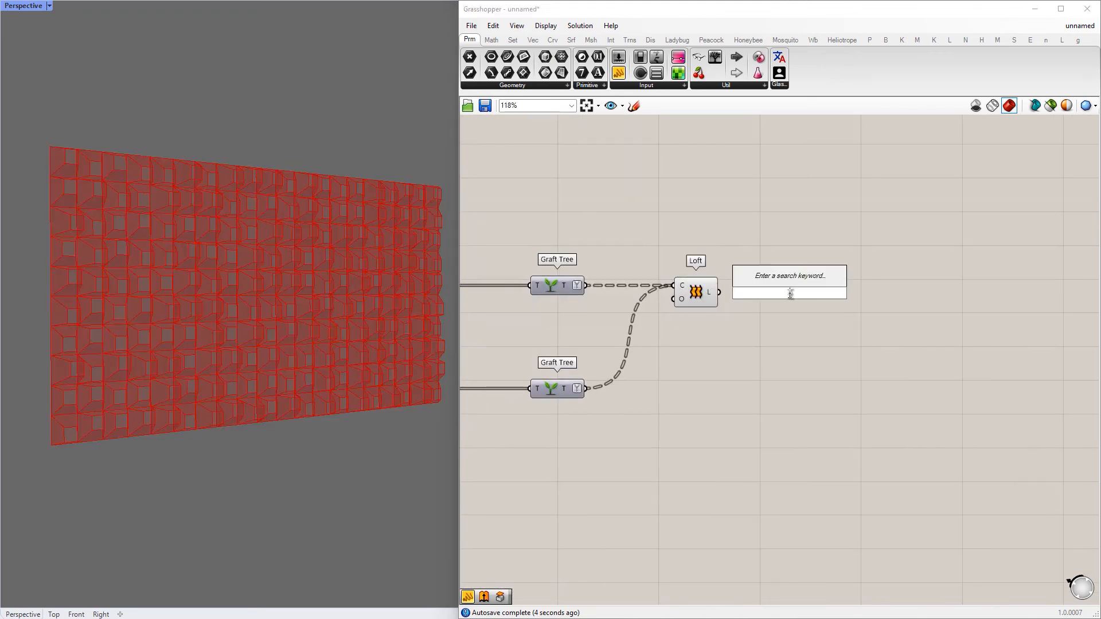
type("cap")
left_click(787, 281)
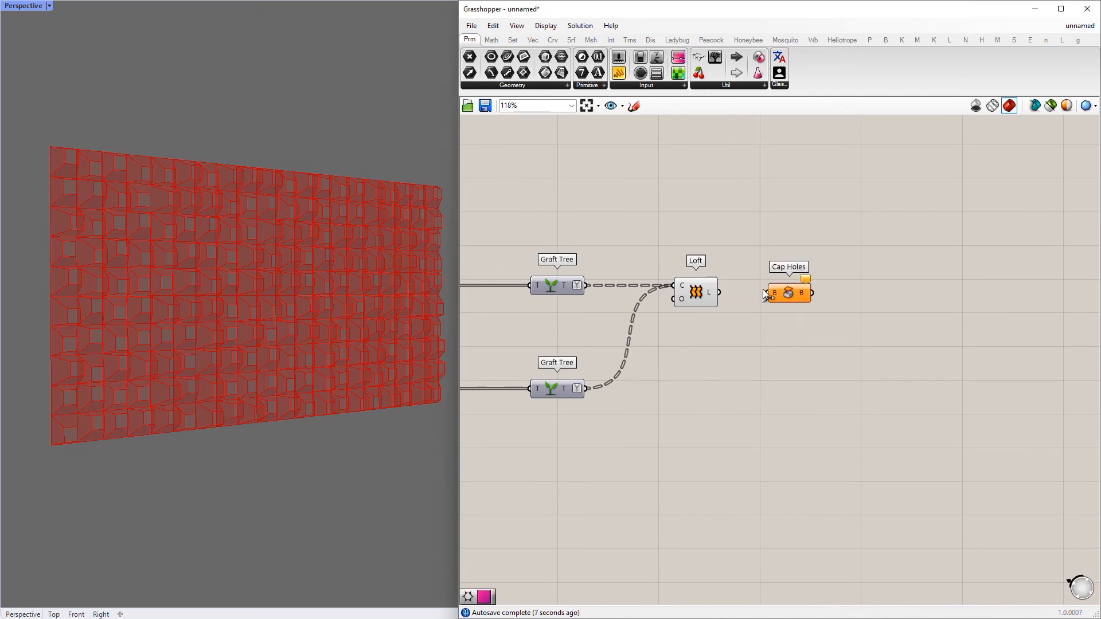
left_click_drag(785, 295, 793, 294)
Hide the preview of the Loft component
left_click(734, 344)
left_click(696, 293)
middle_click(696, 293)
left_click(731, 256)
Add a Custom Preview component and connect Cap Holes' output to its geometry input
left_click(840, 233)
right_click_drag(810, 319, 683, 318)
double_click(743, 290)
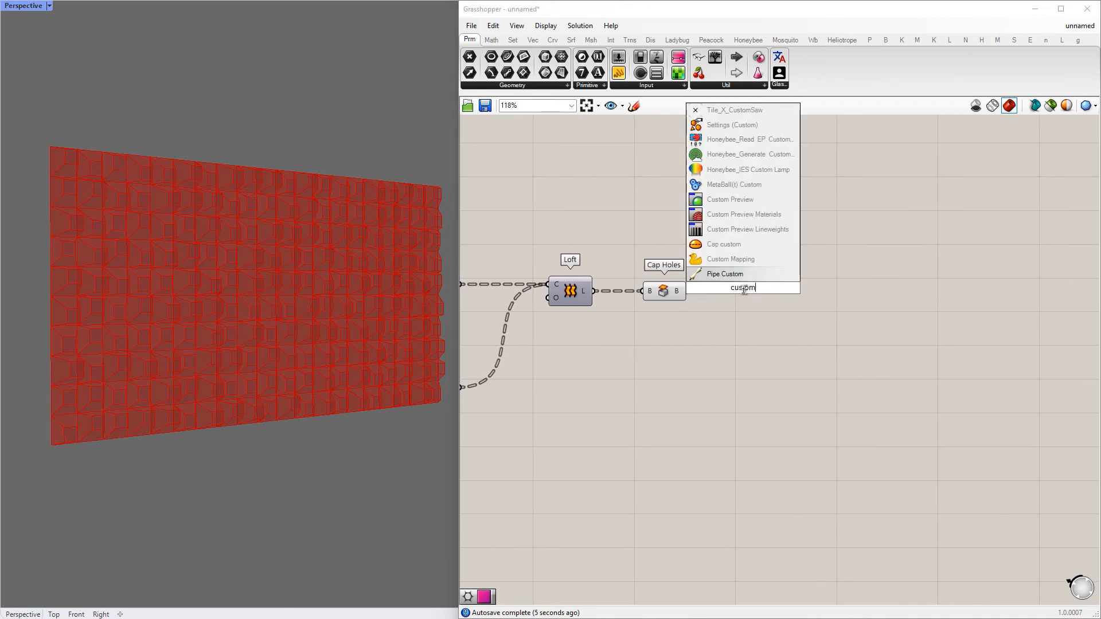
left_click(730, 199)
left_click_drag(688, 292, 745, 286)
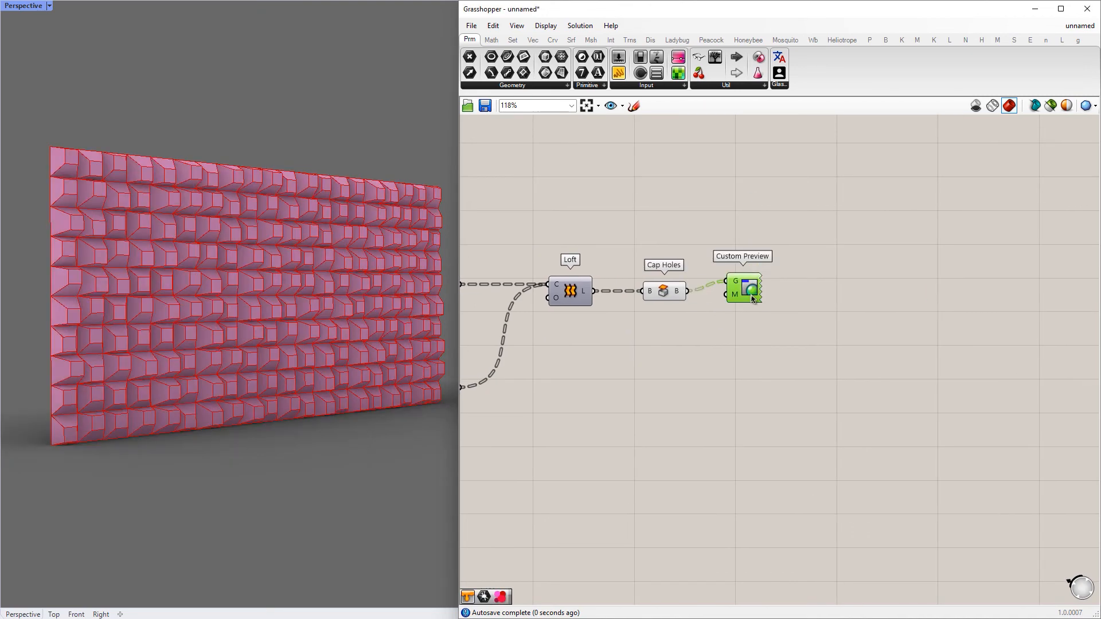
Add a white Colour Swatch and connect it to Custom Preview's material input
double_click(720, 370)
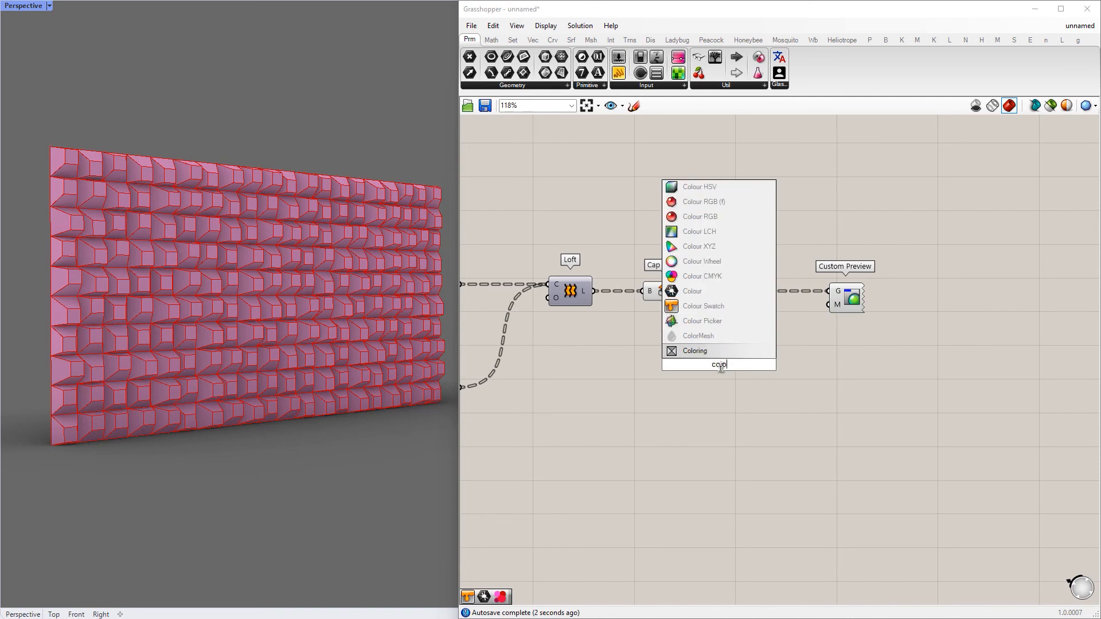
left_click(730, 322)
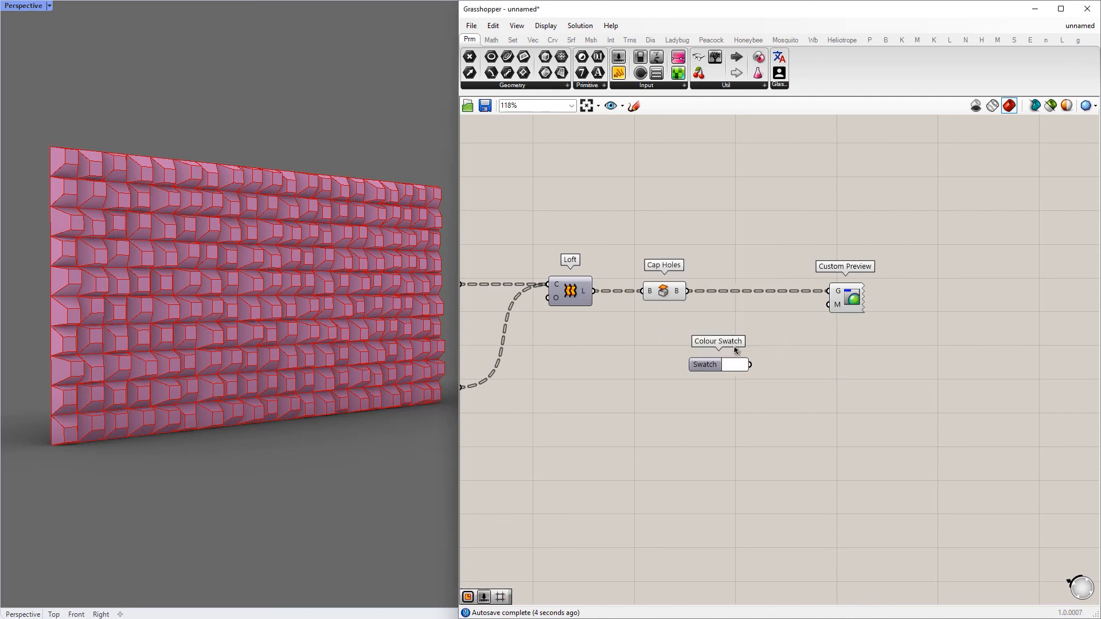
left_click_drag(801, 319, 850, 302)
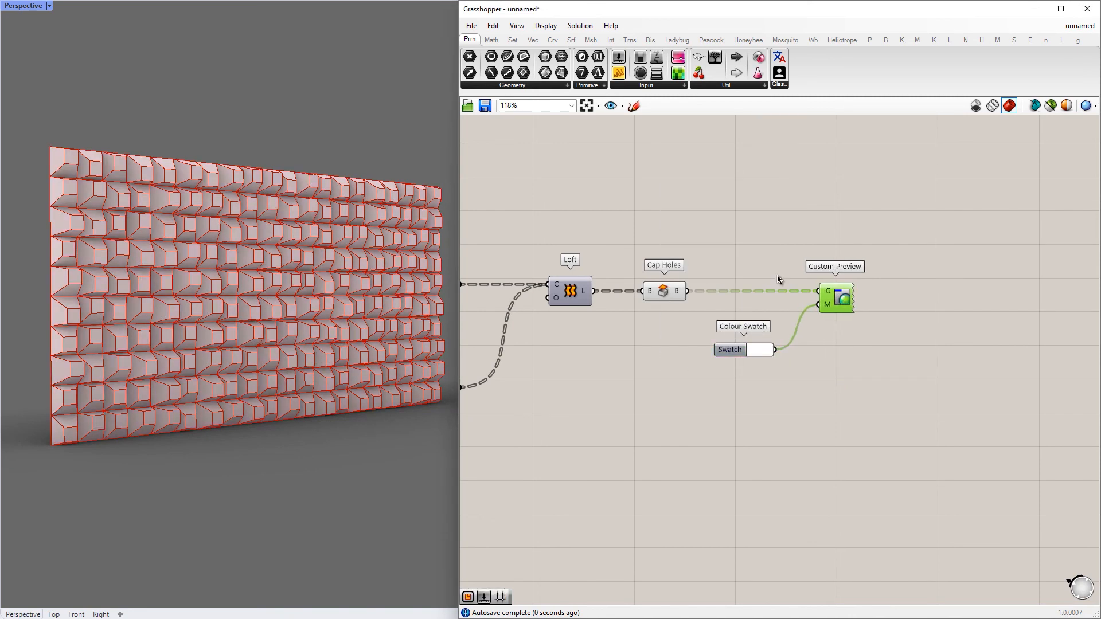
Hide the preview of the Cap Holes component
left_click_drag(615, 311, 602, 317)
middle_click(670, 281)
left_click(707, 315)
left_click(813, 209)
Hide the previews of the remaining components at the start of the definition
scroll(727, 264, "down", 5)
right_click_drag(726, 263, 1090, 268)
right_click_drag(625, 275, 1005, 334)
scroll(776, 277, "up", 5)
right_click_drag(776, 277, 721, 359)
left_click_drag(846, 416, 582, 253)
middle_click(748, 289)
left_click(788, 252)
Examine the finished panel wall in the perspective view alongside the complete definition
scroll(788, 252, "down", 4)
right_click_drag(769, 277, 556, 243)
scroll(307, 335, "up", 5)
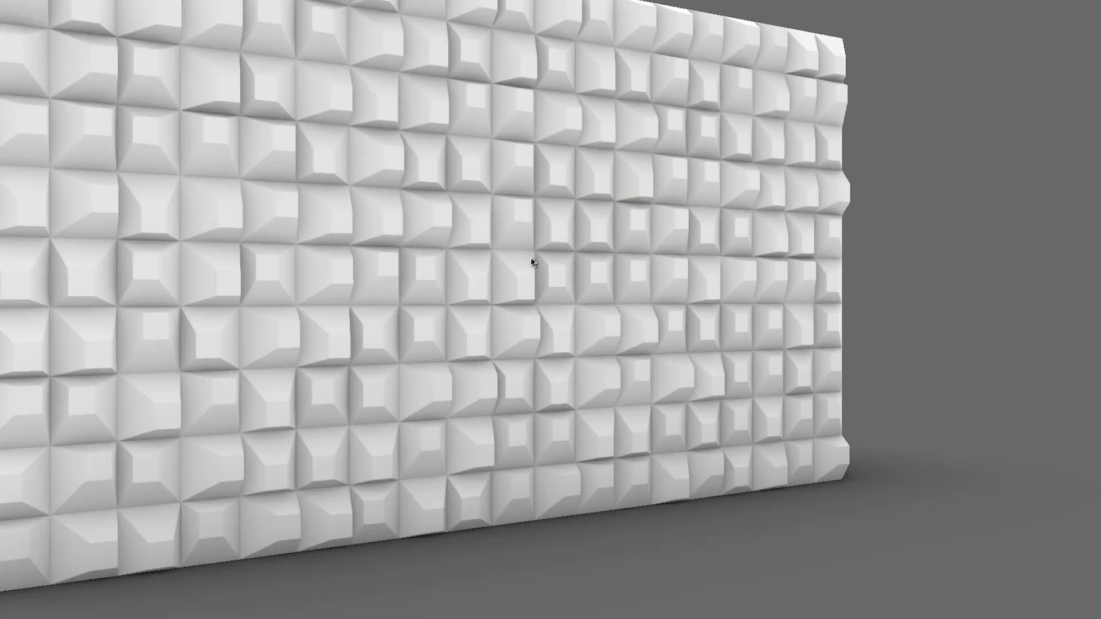
right_click_drag(533, 260, 695, 278)
scroll(587, 290, "up", 3)
scroll(577, 285, "up", 2)
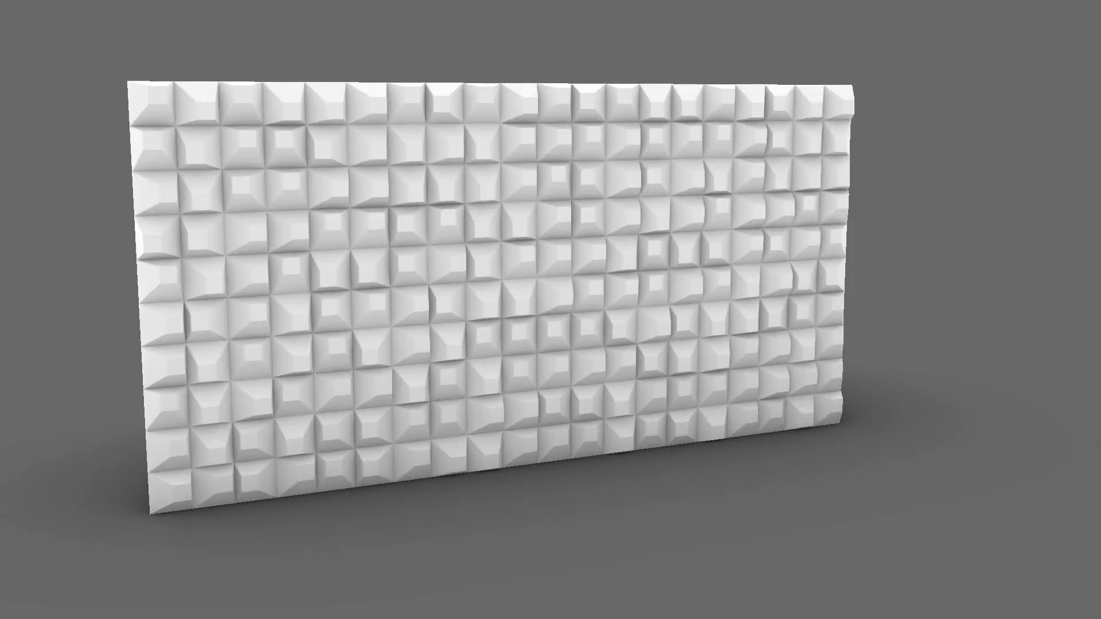